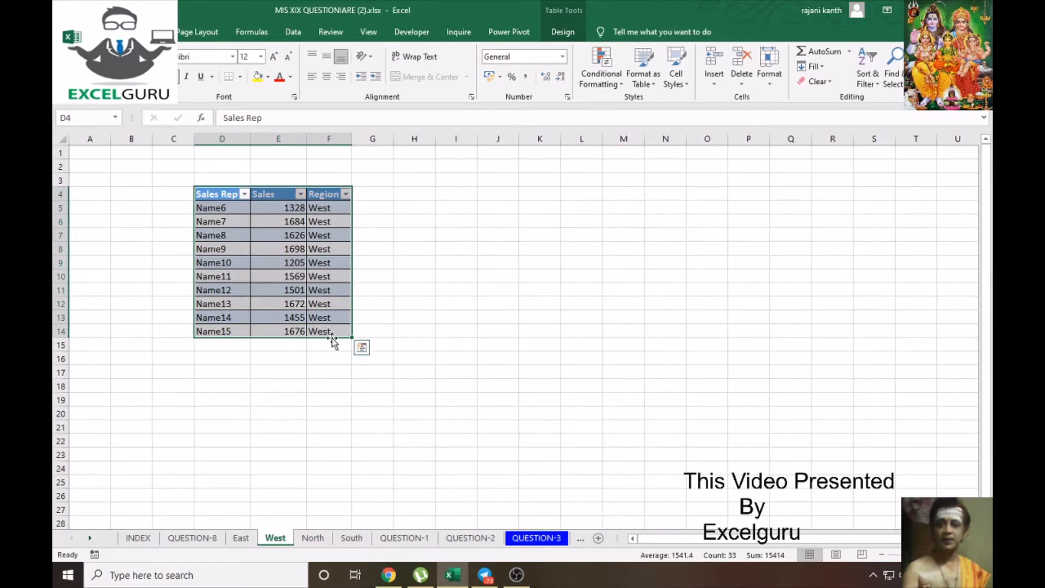
Examine the North and South sales tables, and compare them with the region and sales rep columns on the QUESTION-8 sheet
{"action": "left_click", "coordinate": [313, 537]}
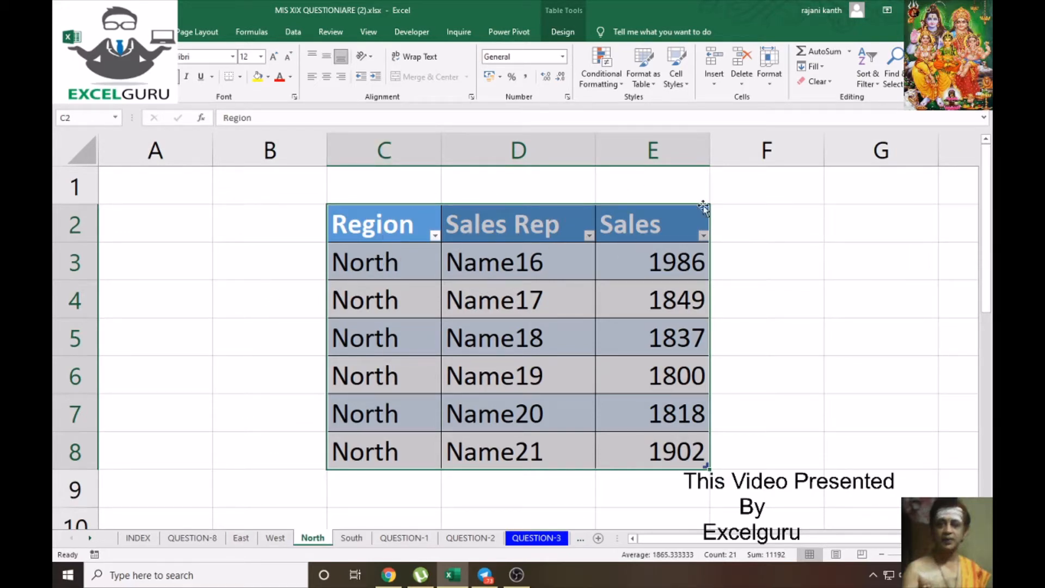
{"action": "left_click", "coordinate": [352, 539]}
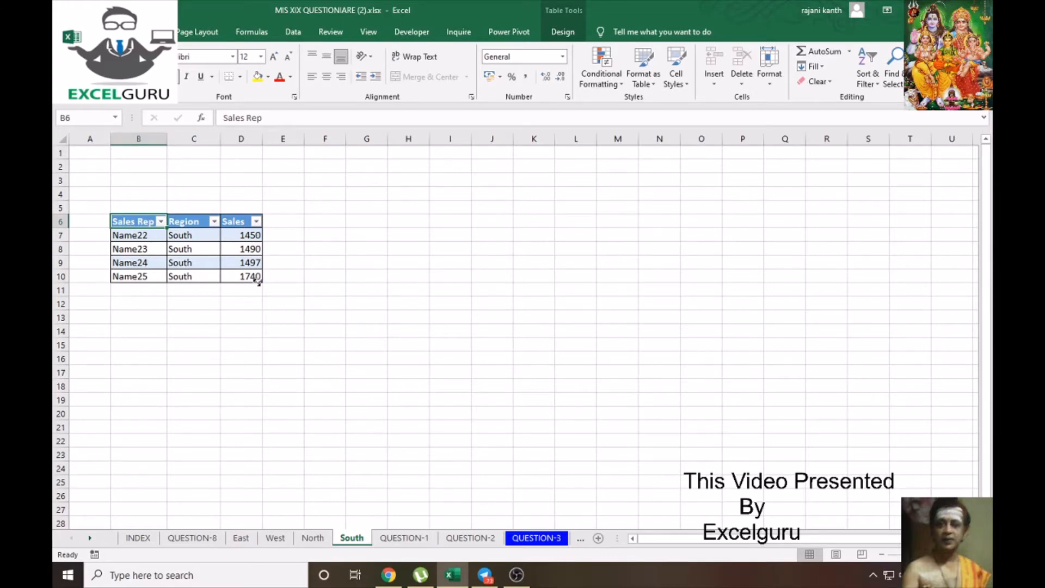
{"action": "left_click", "coordinate": [191, 538]}
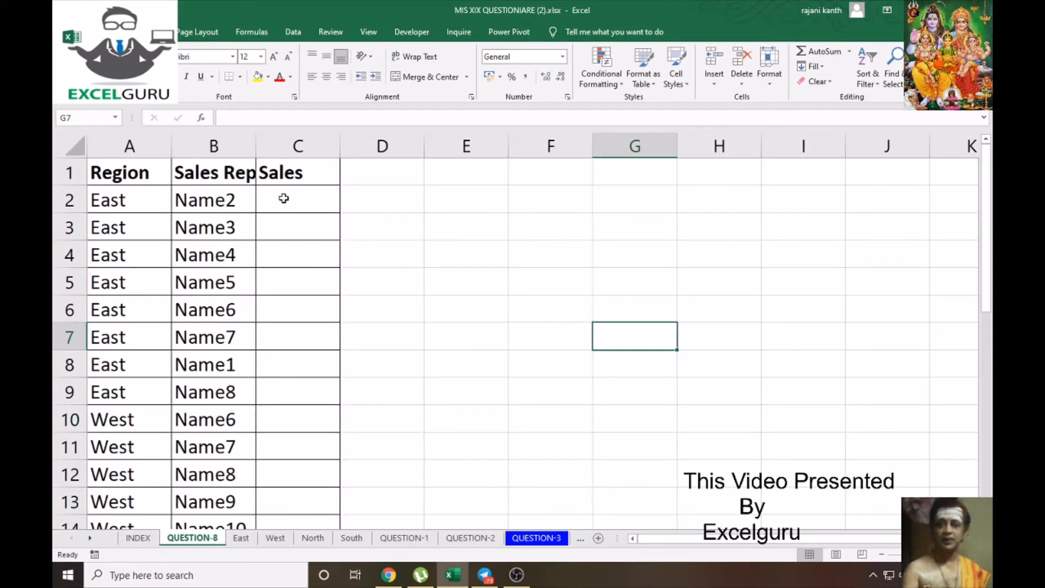
{"action": "left_click", "coordinate": [115, 202]}
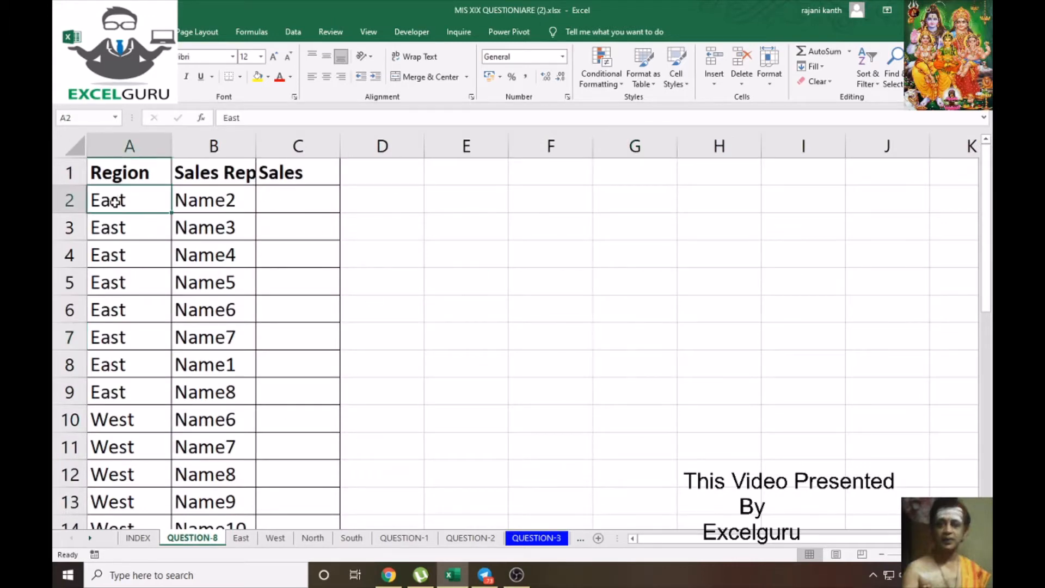
{"action": "left_click", "coordinate": [233, 203]}
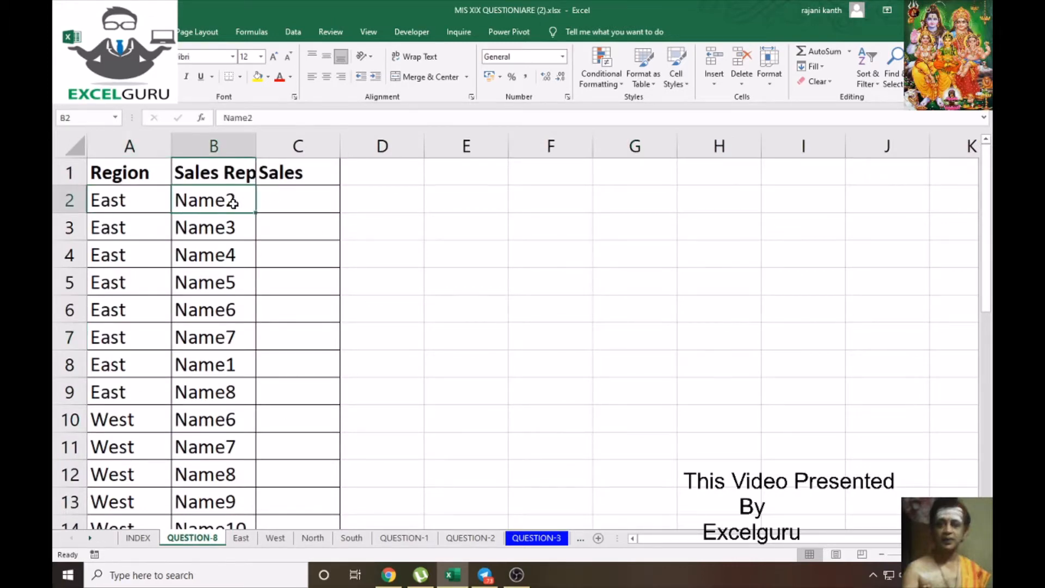
{"action": "left_click", "coordinate": [124, 202]}
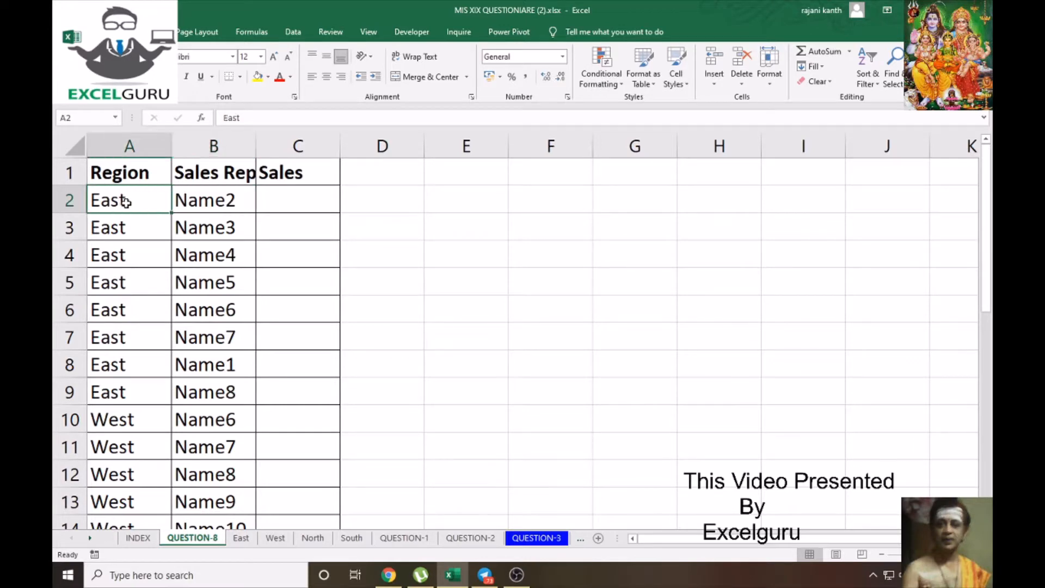
{"action": "left_click", "coordinate": [206, 202]}
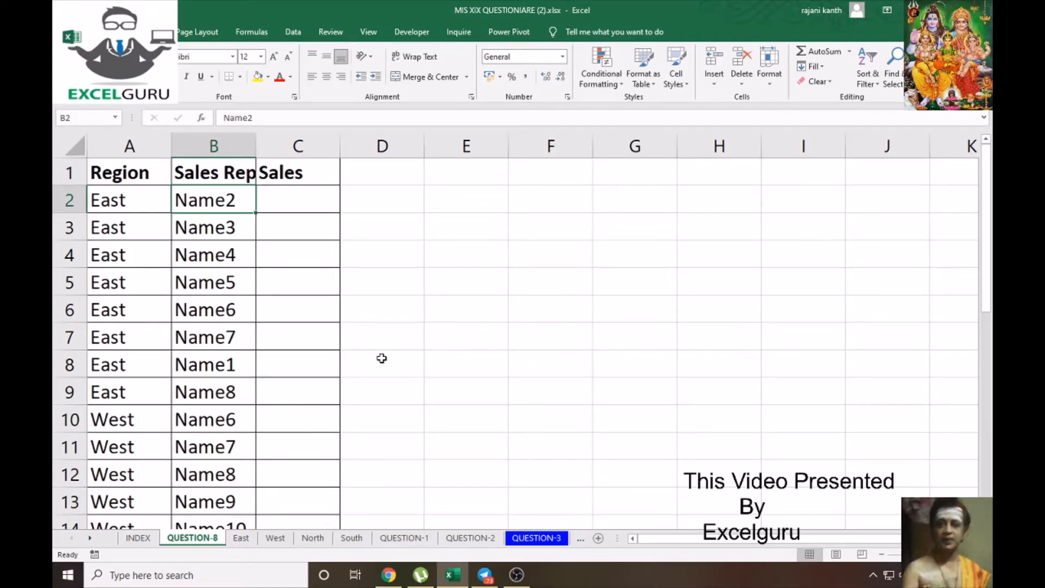
Review the sales ranking and bonus task on QUESTION-1 and the maximum and minimum flight time task on QUESTION-2
{"action": "left_click", "coordinate": [417, 539]}
{"action": "left_click", "coordinate": [511, 348]}
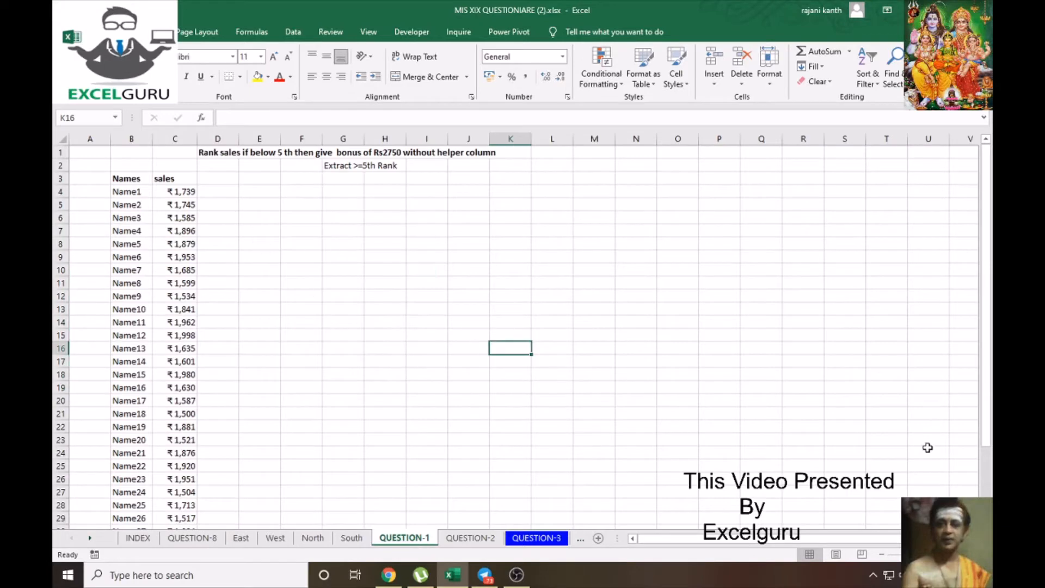
{"action": "scroll", "coordinate": [606, 383], "scroll_direction": "up", "scroll_amount": 3}
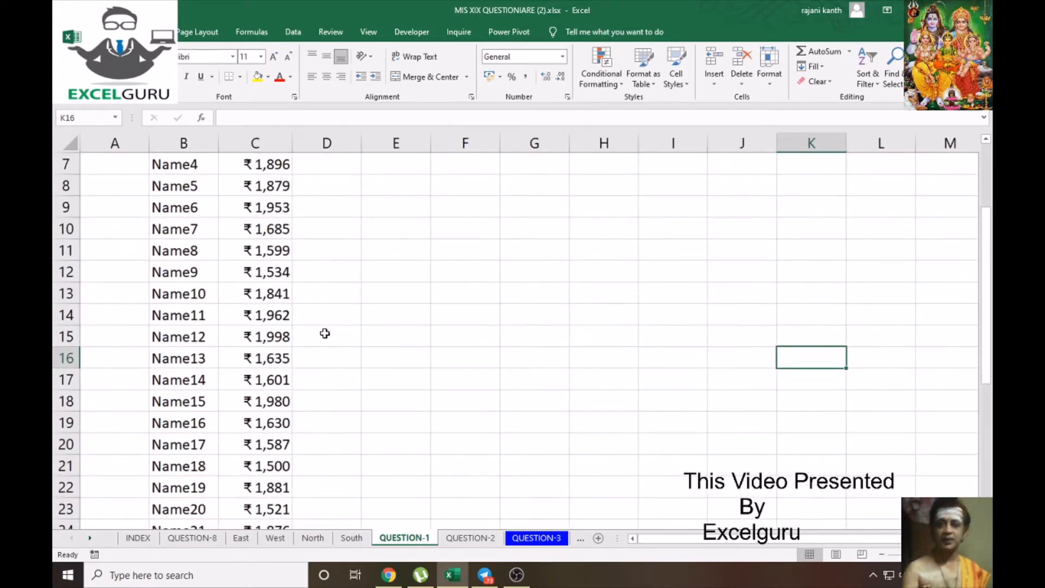
{"action": "scroll", "coordinate": [325, 334], "scroll_direction": "up", "scroll_amount": 2}
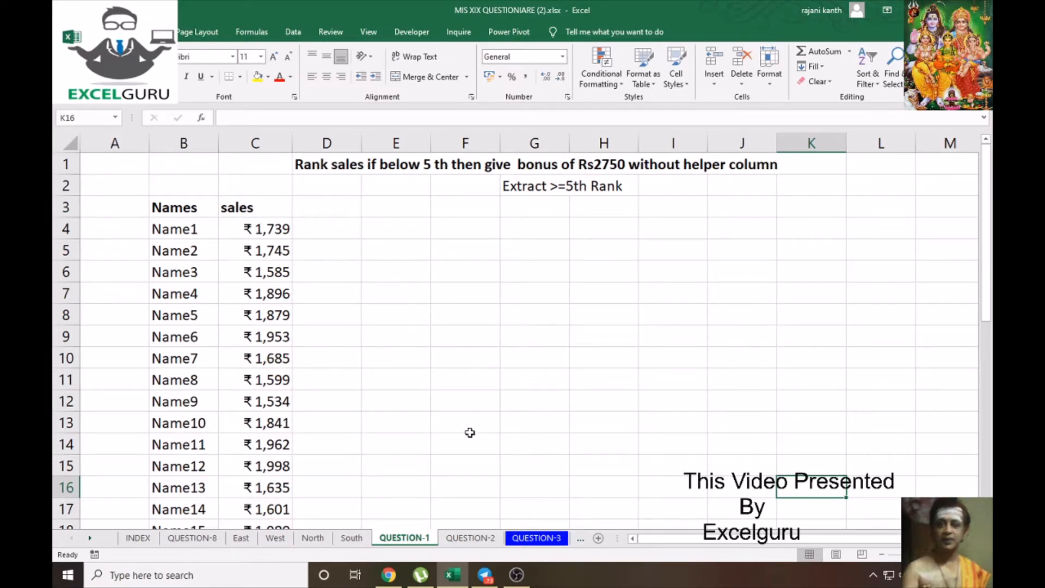
{"action": "left_click", "coordinate": [472, 539]}
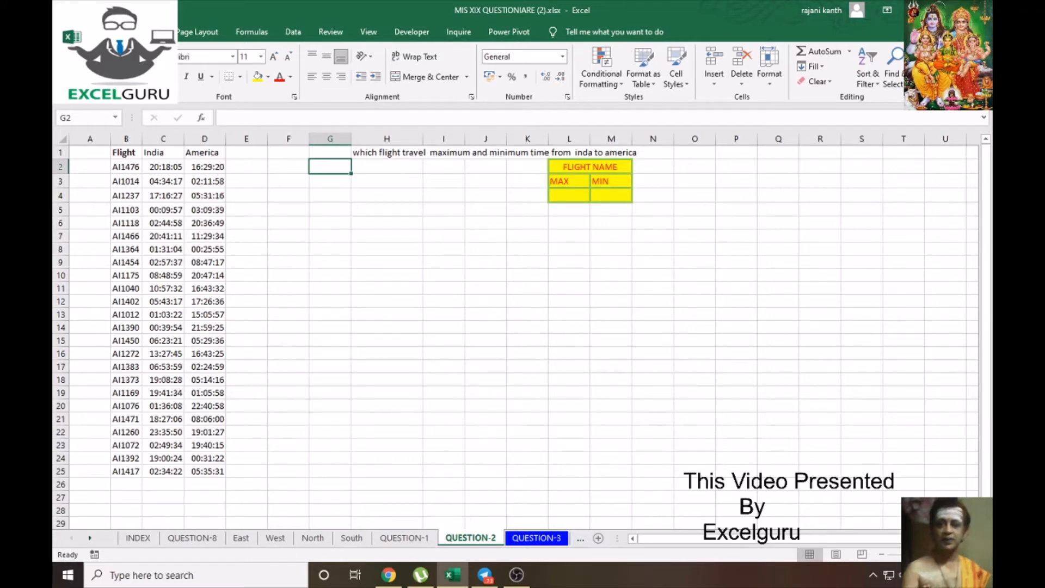
{"action": "scroll", "coordinate": [802, 499], "scroll_direction": "up", "scroll_amount": 5, "text": "ctrl"}
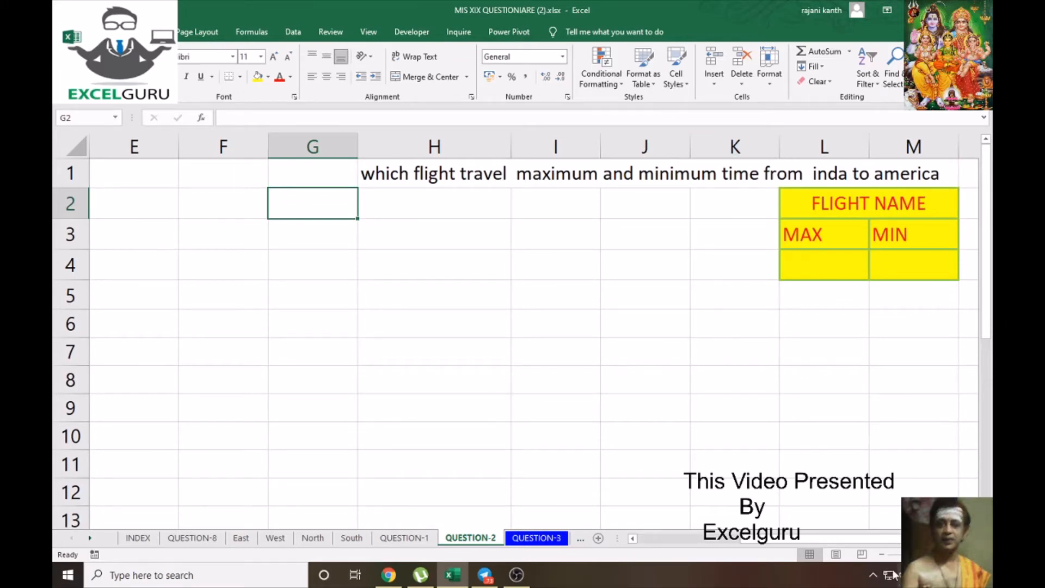
{"action": "left_click_drag", "start_coordinate": [823, 538], "coordinate": [683, 536]}
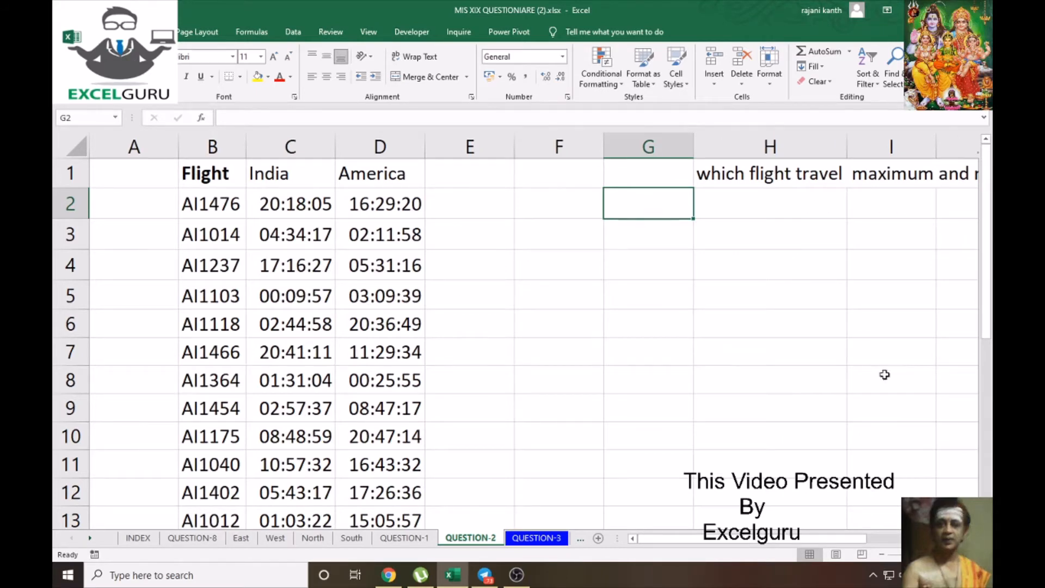
{"action": "left_click_drag", "start_coordinate": [831, 541], "coordinate": [762, 541]}
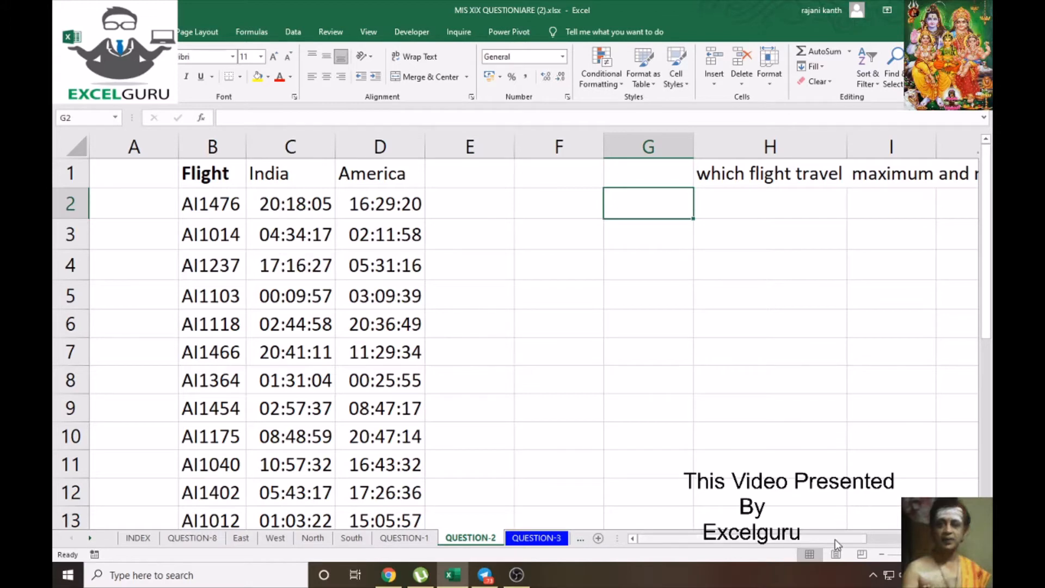
{"action": "mouse_move", "coordinate": [837, 543]}
{"action": "left_mouse_down"}
{"action": "mouse_move", "coordinate": [882, 543]}
{"action": "mouse_move", "coordinate": [831, 551]}
{"action": "left_mouse_up"}
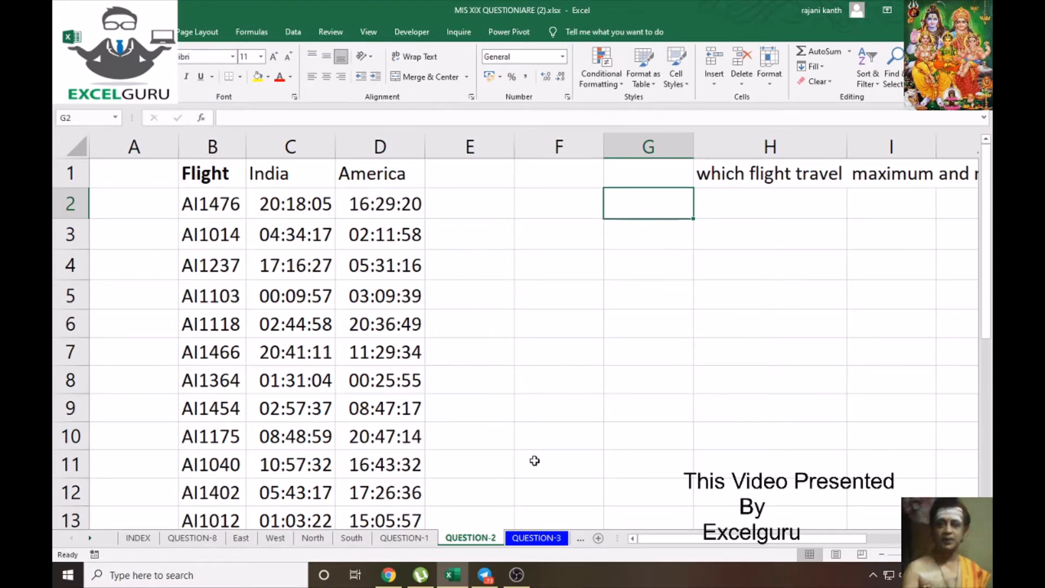
Add the header RANKS in cell D2 of the QUESTION-3 sheet, beside the SALES column
{"action": "left_click", "coordinate": [550, 539]}
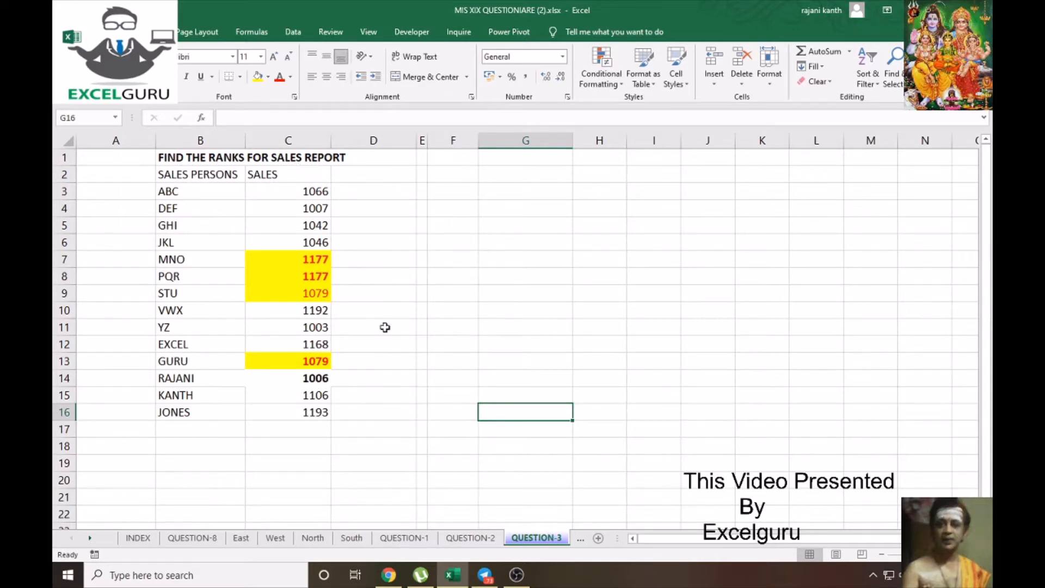
{"action": "left_click", "coordinate": [382, 178]}
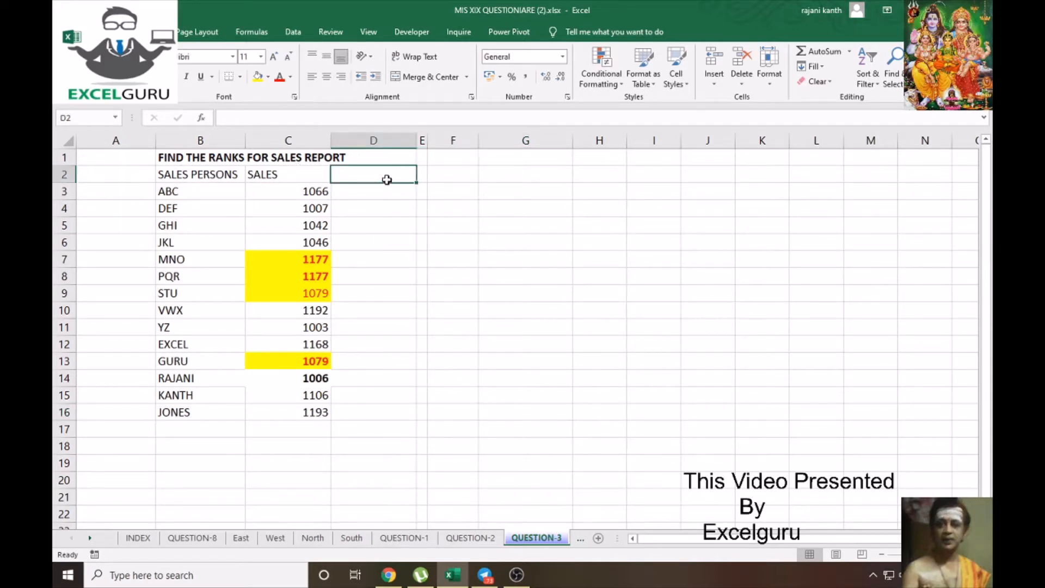
{"action": "type", "text": "R"}
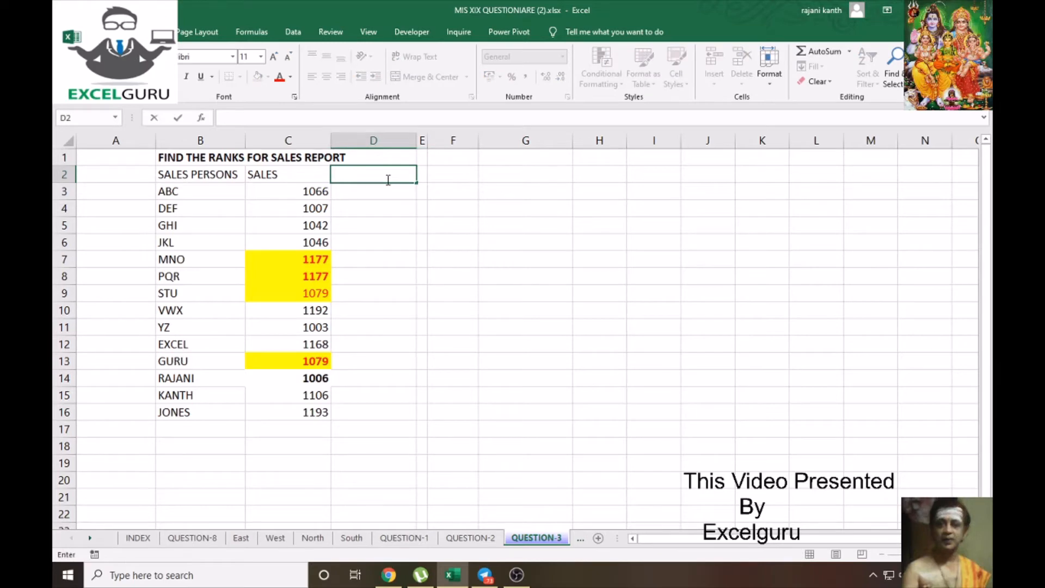
{"action": "type", "text": "RANKS"}
{"action": "key", "text": "Return"}
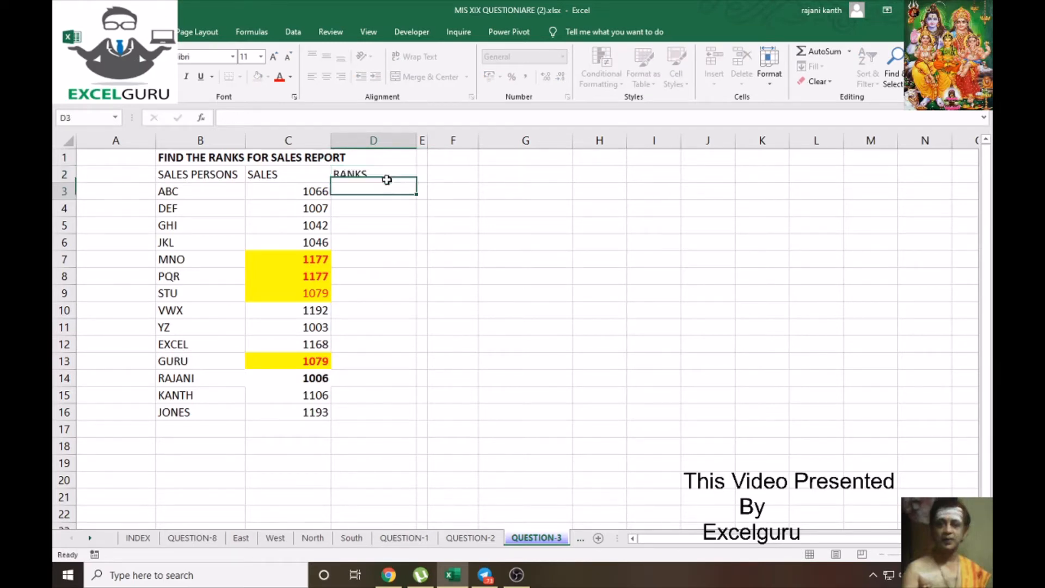
Examine the QUESTION-4 task, comparing the names and values with the empty positive and negative answer columns and the sample images
{"action": "left_click", "coordinate": [90, 538]}
{"action": "left_click", "coordinate": [90, 538]}
{"action": "left_click", "coordinate": [90, 538]}
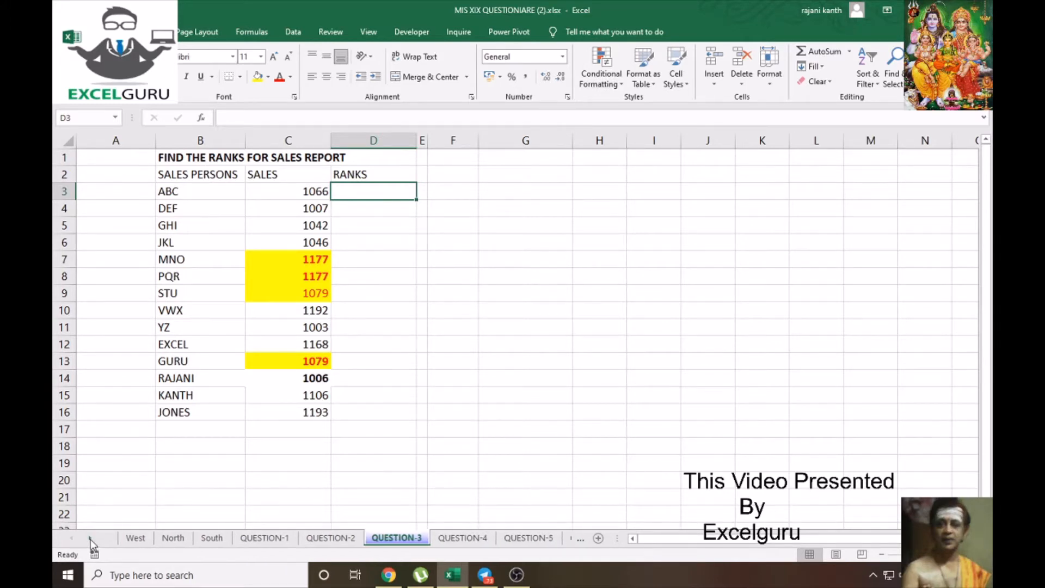
{"action": "left_click", "coordinate": [460, 538]}
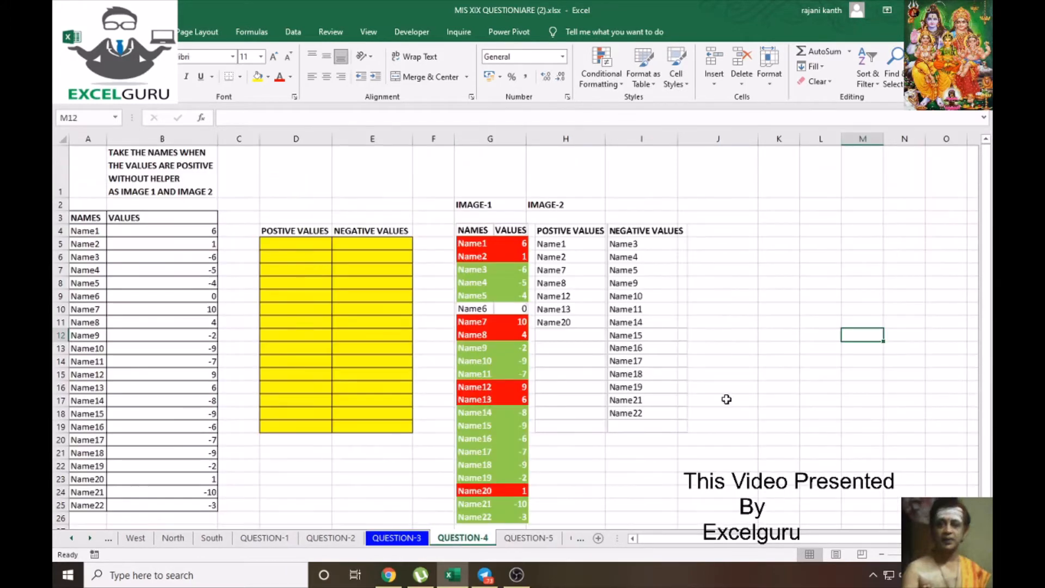
{"action": "left_click_drag", "start_coordinate": [307, 245], "coordinate": [305, 387]}
{"action": "left_click_drag", "start_coordinate": [196, 244], "coordinate": [201, 378]}
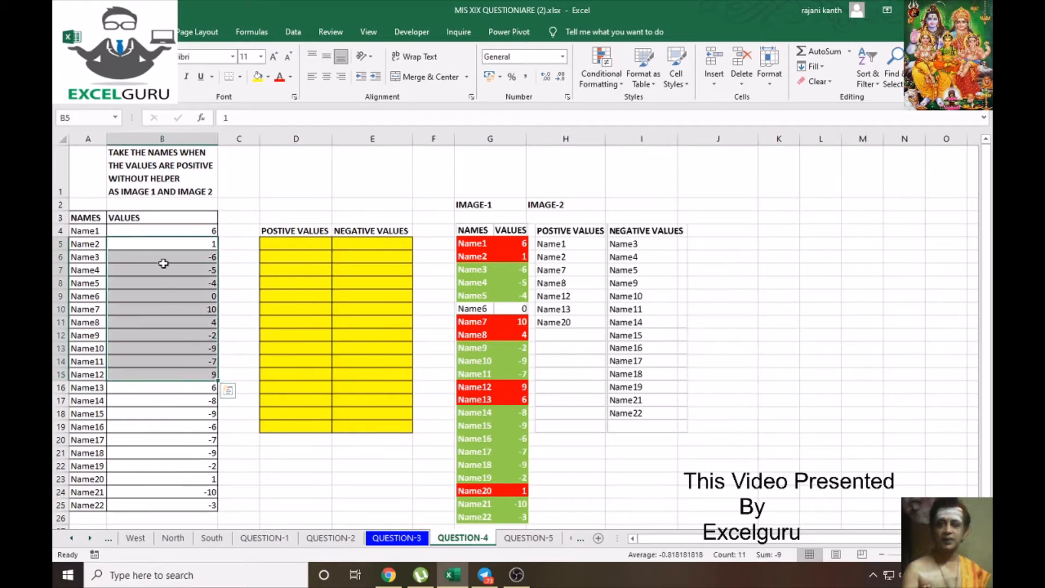
{"action": "left_click_drag", "start_coordinate": [87, 230], "coordinate": [79, 347]}
{"action": "left_click_drag", "start_coordinate": [304, 243], "coordinate": [312, 370]}
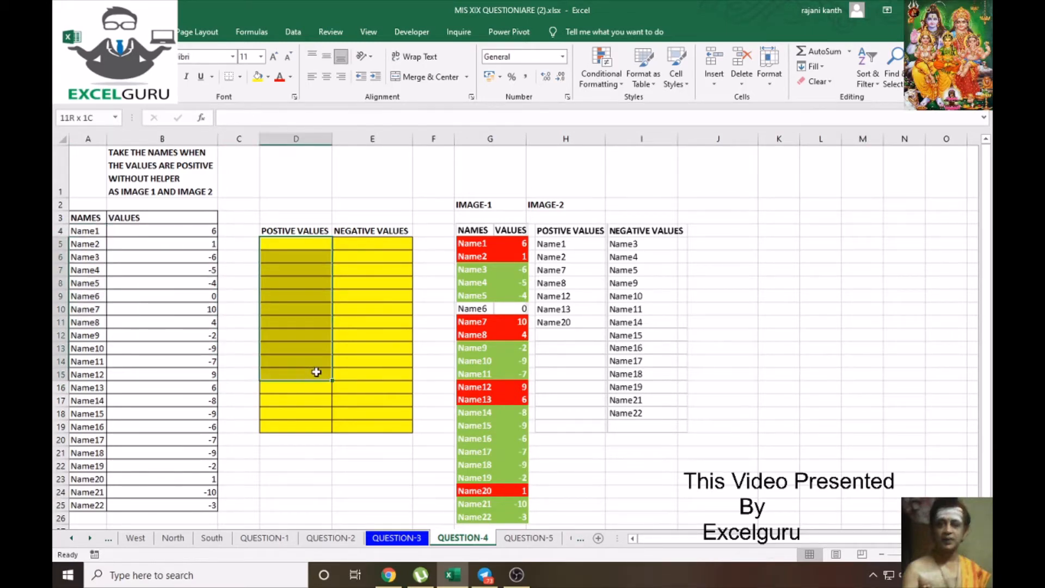
{"action": "left_click_drag", "start_coordinate": [384, 243], "coordinate": [385, 395]}
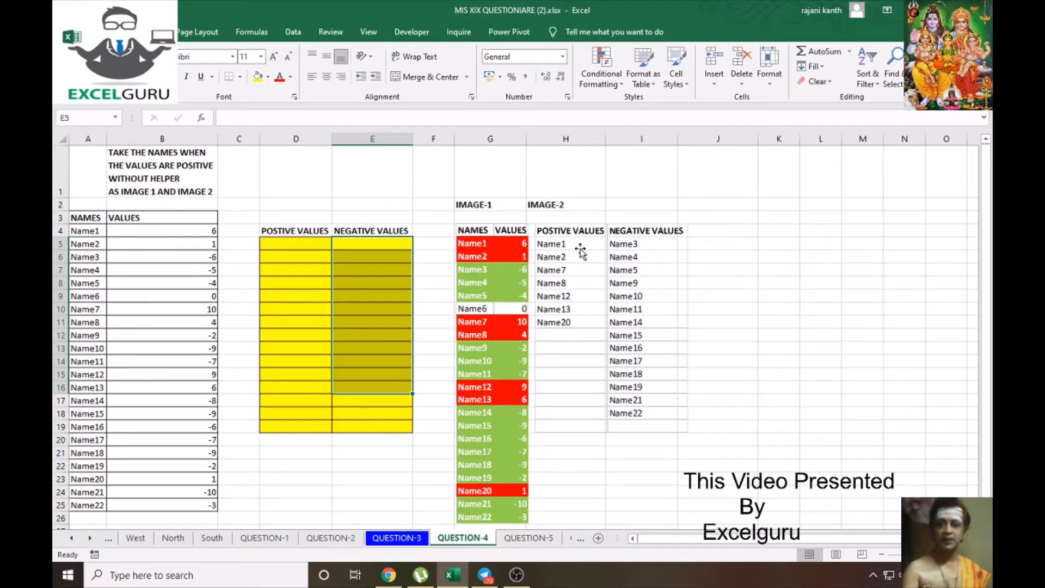
Examine the QUESTION-5 tasks on a name's first occurrence and the number following the 15th occurrence, reading through the data in columns B and M
{"action": "left_click", "coordinate": [530, 539]}
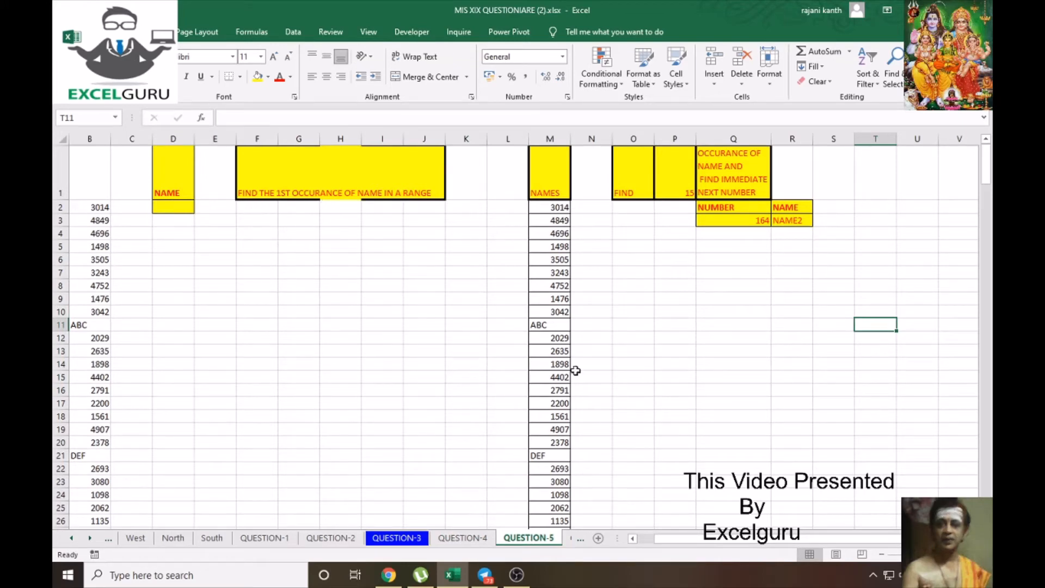
{"action": "scroll", "coordinate": [382, 432], "scroll_direction": "up", "scroll_amount": 5, "text": "ctrl"}
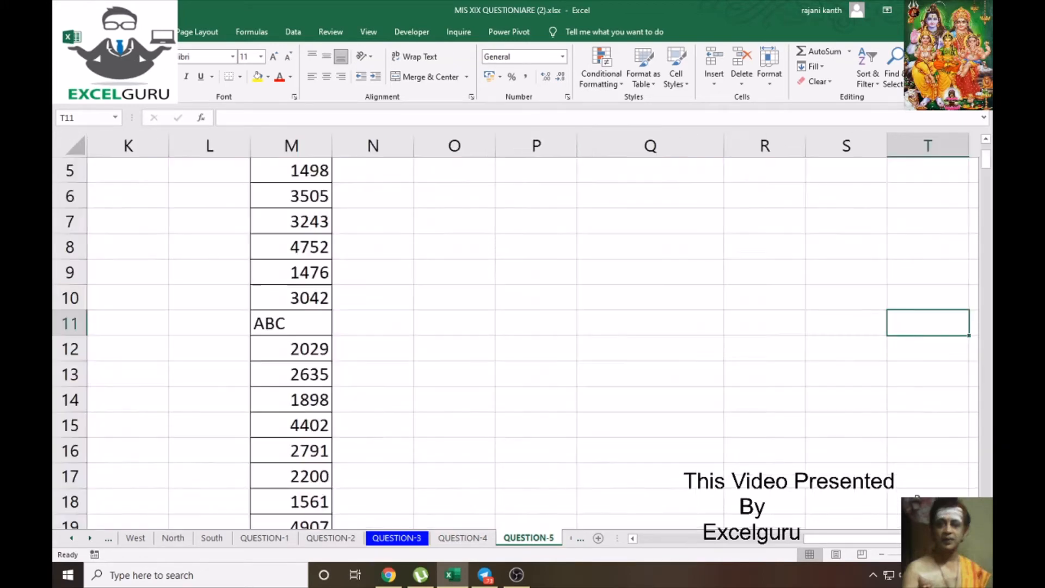
{"action": "scroll", "coordinate": [359, 430], "scroll_direction": "up", "scroll_amount": 2}
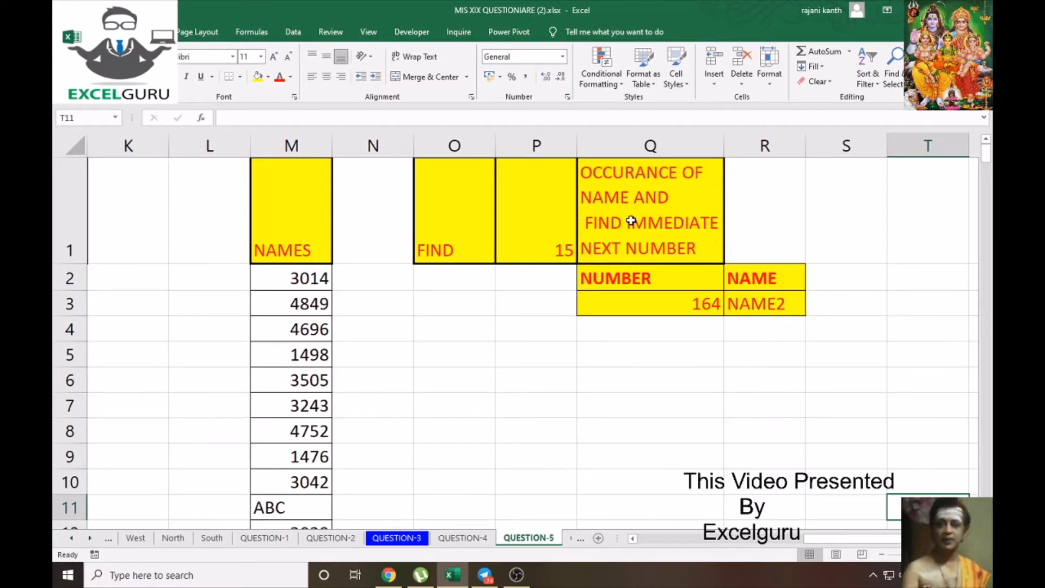
{"action": "left_click_drag", "start_coordinate": [851, 539], "coordinate": [673, 541]}
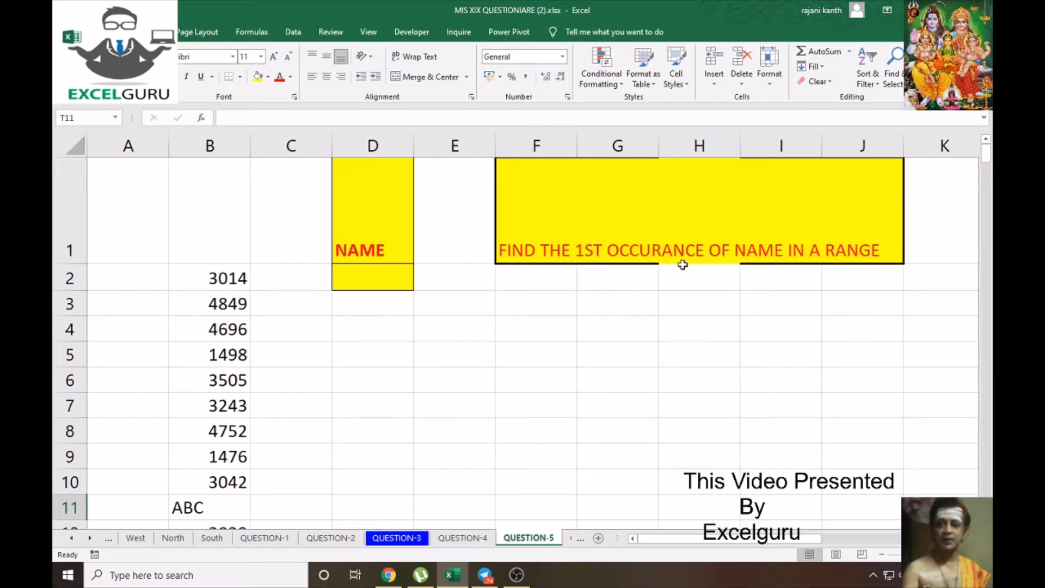
{"action": "scroll", "coordinate": [238, 444], "scroll_direction": "down", "scroll_amount": 10}
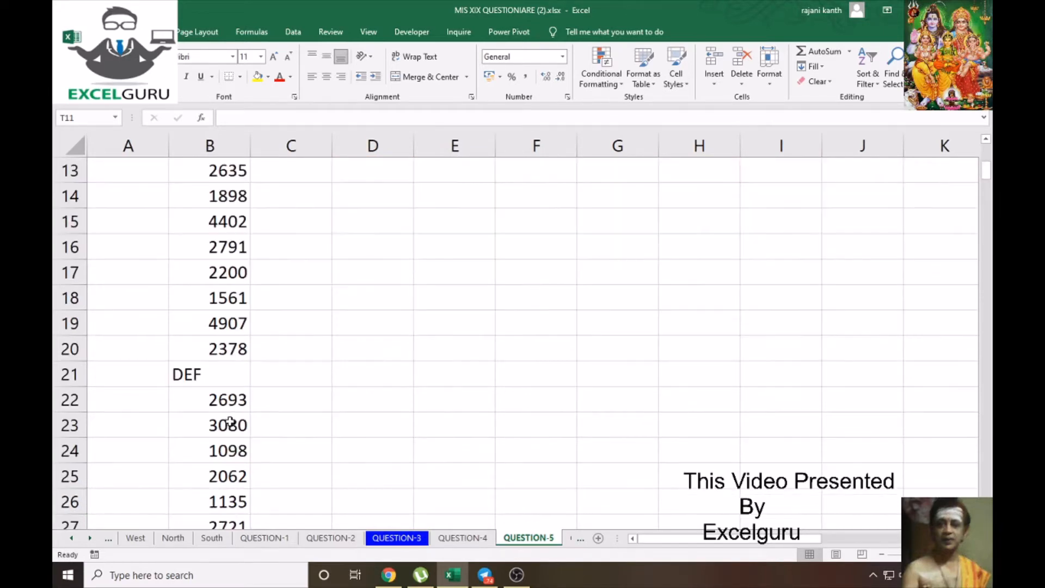
{"action": "scroll", "coordinate": [229, 422], "scroll_direction": "up", "scroll_amount": 6}
{"action": "scroll", "coordinate": [250, 404], "scroll_direction": "up", "scroll_amount": 4}
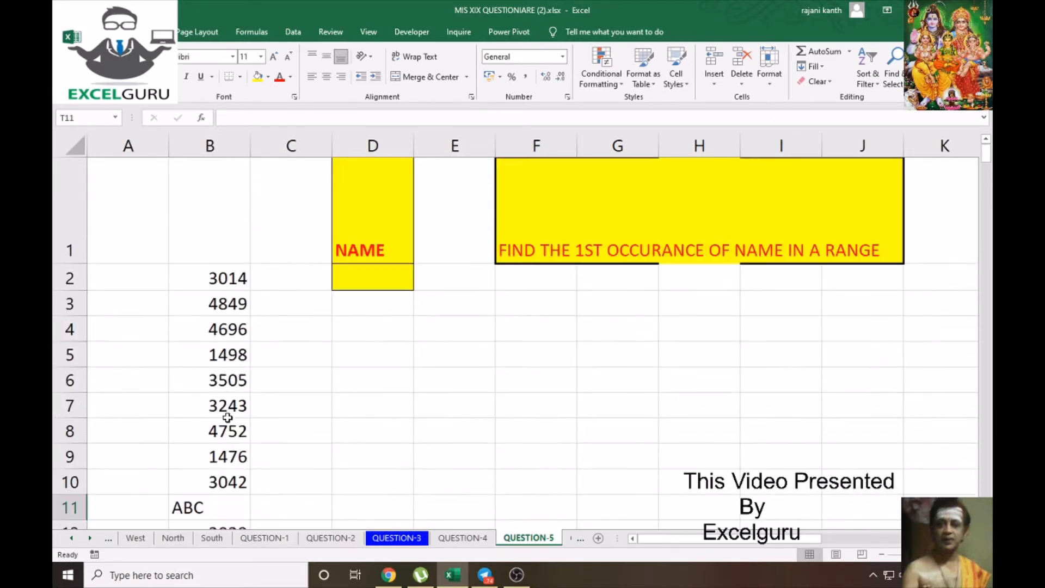
{"action": "scroll", "coordinate": [252, 408], "scroll_direction": "down", "scroll_amount": 1}
{"action": "scroll", "coordinate": [737, 477], "scroll_direction": "up", "scroll_amount": 1}
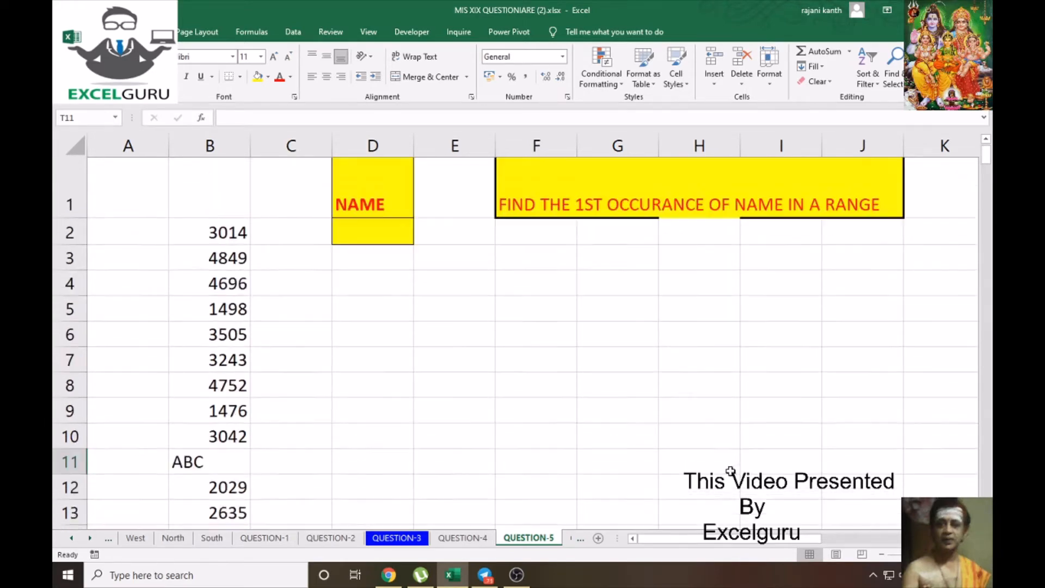
{"action": "scroll", "coordinate": [522, 337], "scroll_direction": "right", "scroll_amount": 9}
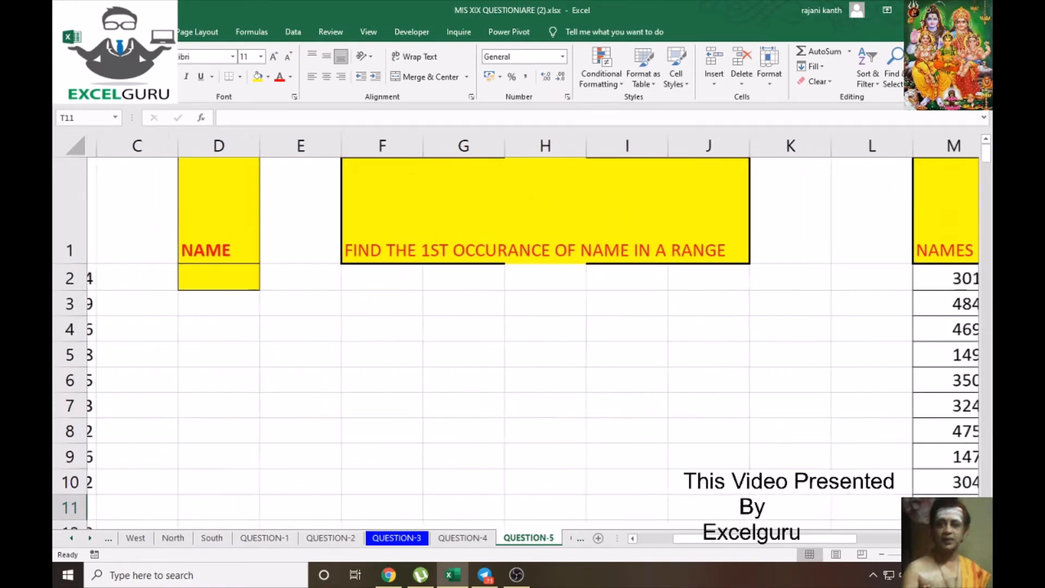
{"action": "scroll", "coordinate": [522, 337], "scroll_direction": "right", "scroll_amount": 1}
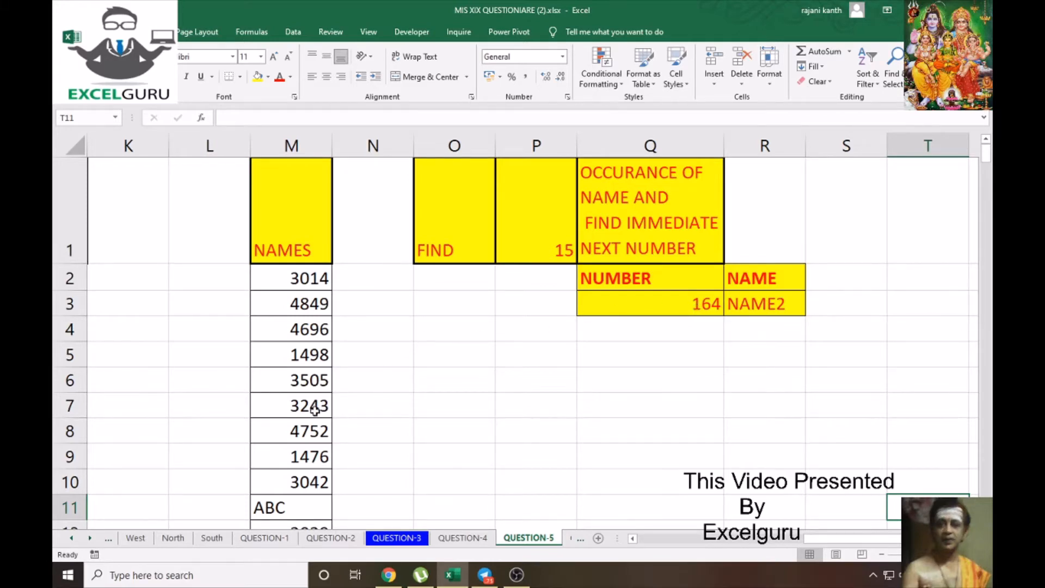
{"action": "scroll", "coordinate": [300, 417], "scroll_direction": "down", "scroll_amount": 3}
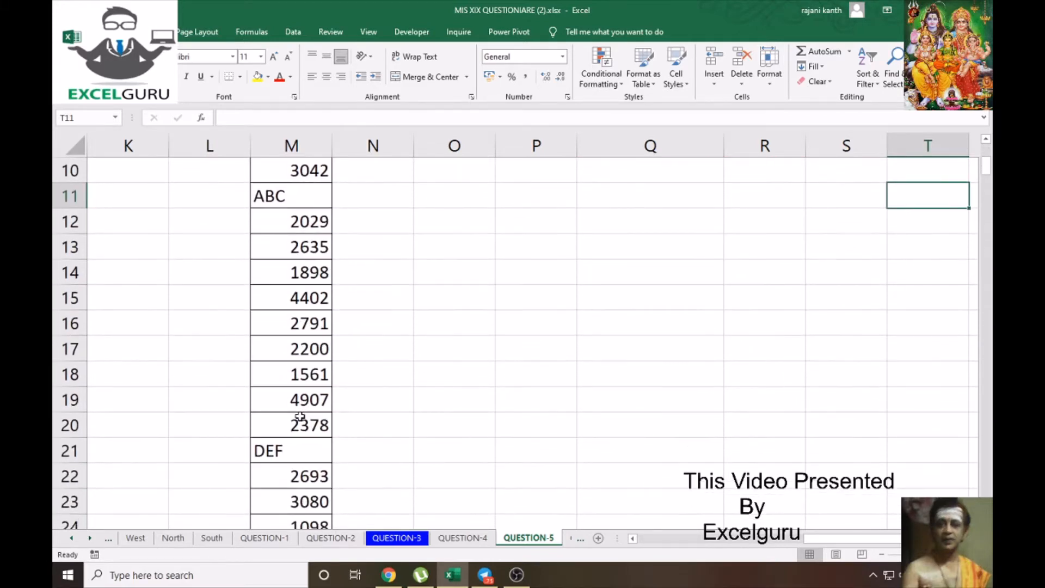
{"action": "scroll", "coordinate": [299, 416], "scroll_direction": "down", "scroll_amount": 9}
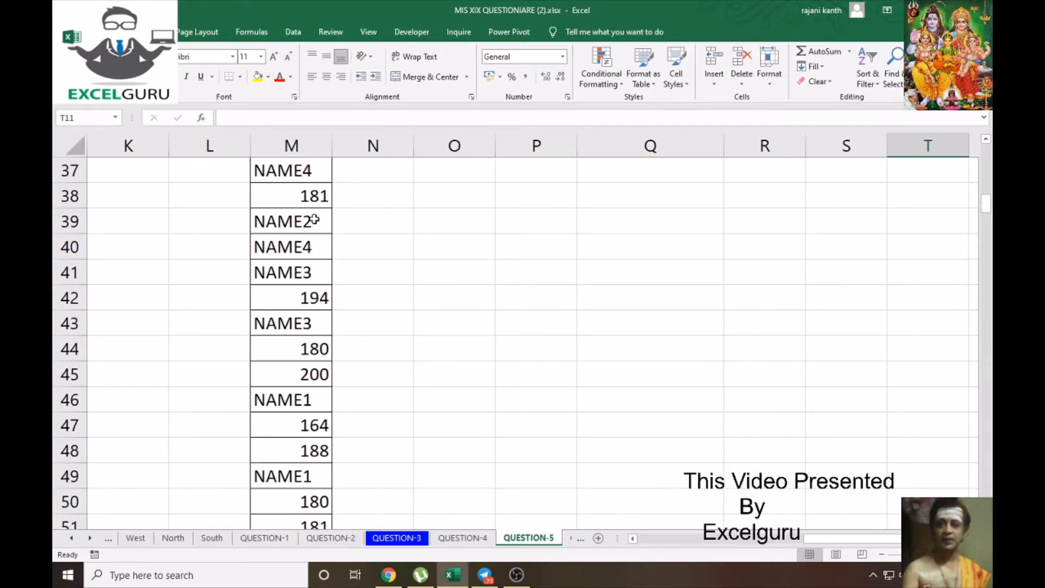
Examine the NAMES column on QUESTION-5 for the 15th occurrence of a name and the number immediately following it
{"action": "scroll", "coordinate": [314, 220], "scroll_direction": "up", "scroll_amount": 1}
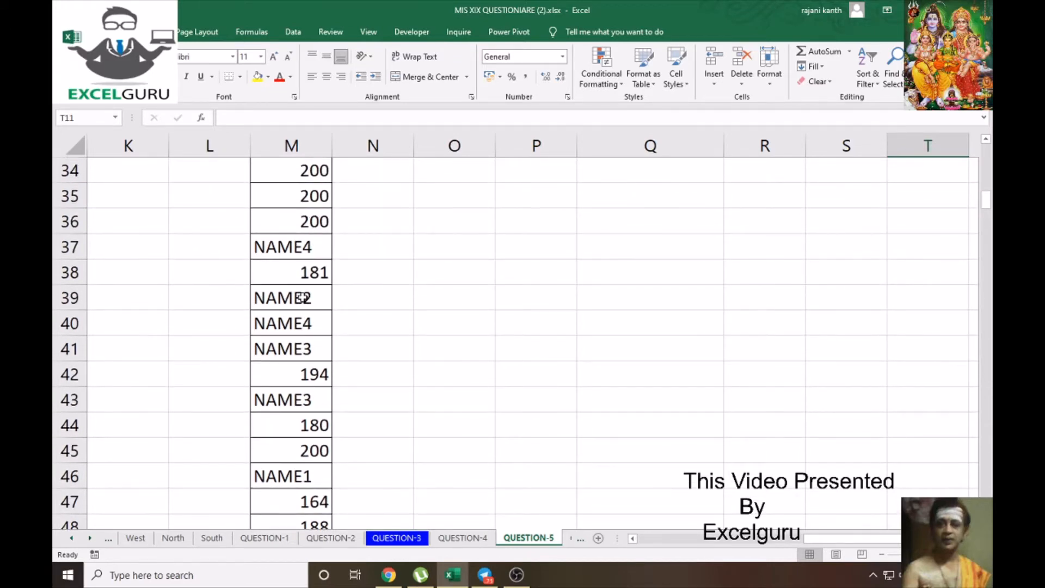
{"action": "scroll", "coordinate": [304, 297], "scroll_direction": "up", "scroll_amount": 11}
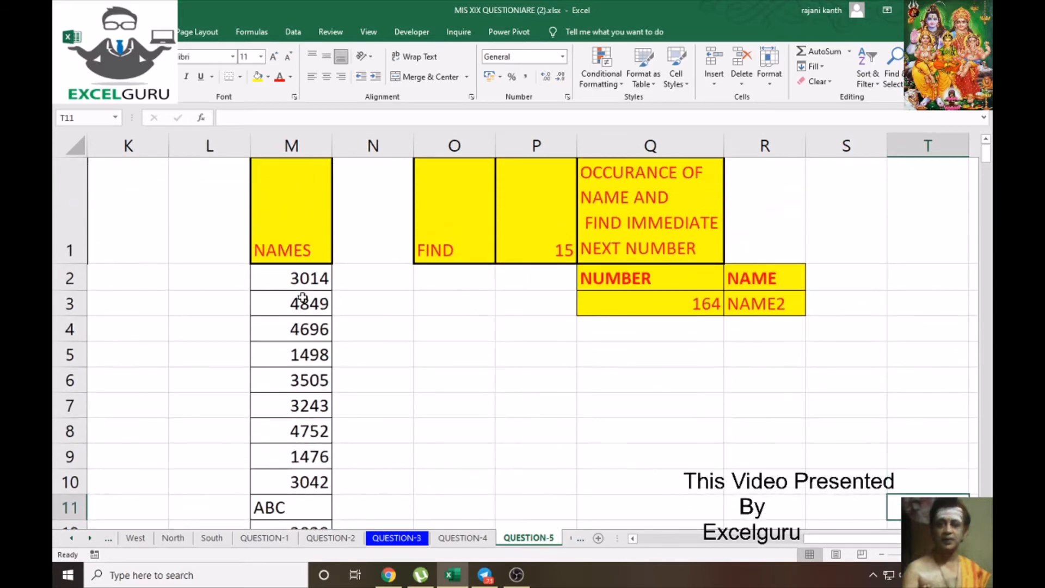
{"action": "scroll", "coordinate": [303, 297], "scroll_direction": "down", "scroll_amount": 12}
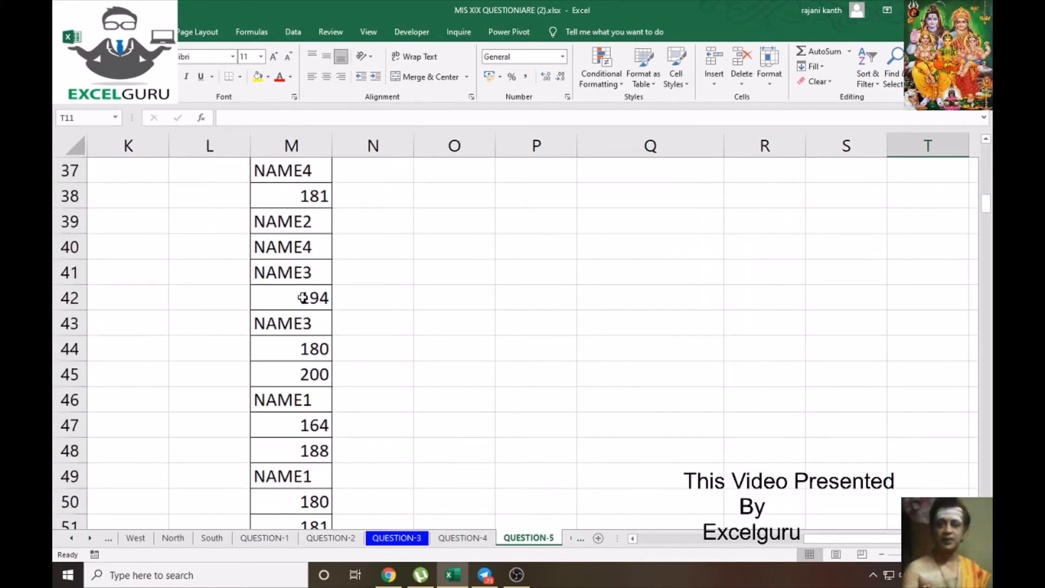
{"action": "scroll", "coordinate": [304, 297], "scroll_direction": "down", "scroll_amount": 2}
{"action": "scroll", "coordinate": [303, 297], "scroll_direction": "down", "scroll_amount": 3}
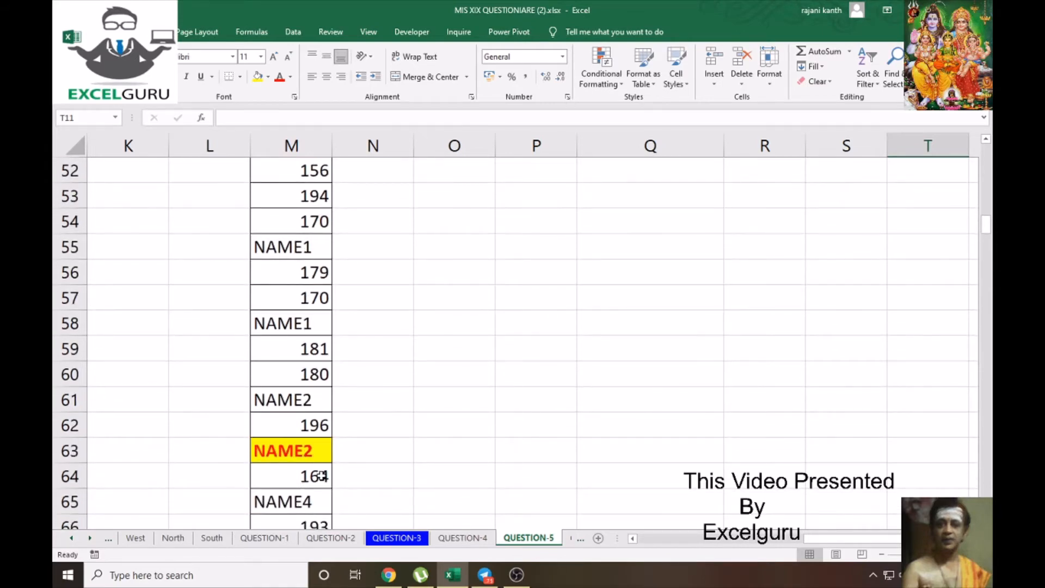
{"action": "scroll", "coordinate": [320, 454], "scroll_direction": "up", "scroll_amount": 17}
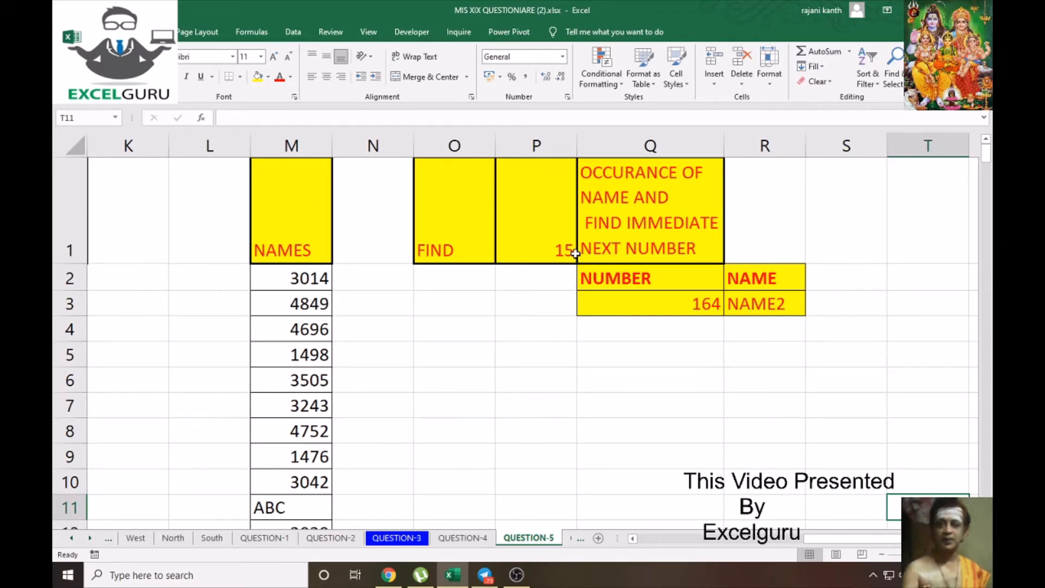
Set the occurrence number in P1 to 1 and check the highlighted name and next number in column M
{"action": "left_click", "coordinate": [554, 243]}
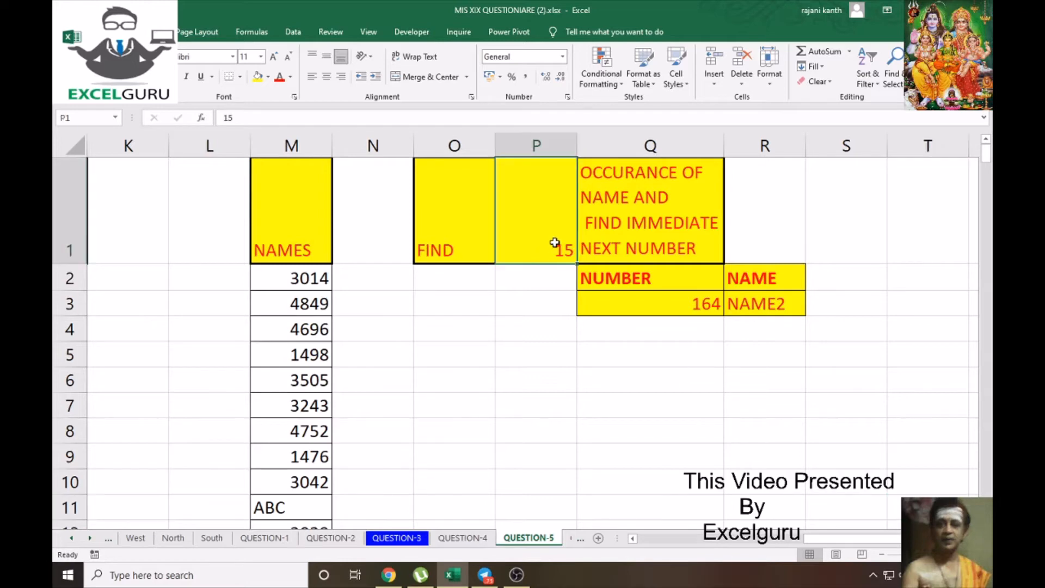
{"action": "type", "text": "1"}
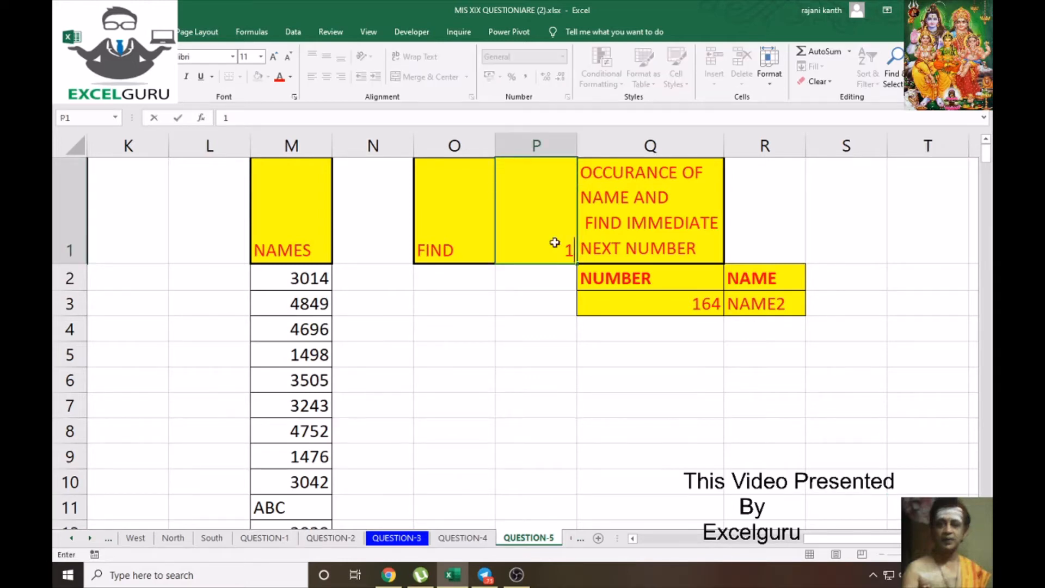
{"action": "key", "text": "Return"}
{"action": "scroll", "coordinate": [554, 242], "scroll_direction": "down", "scroll_amount": 2}
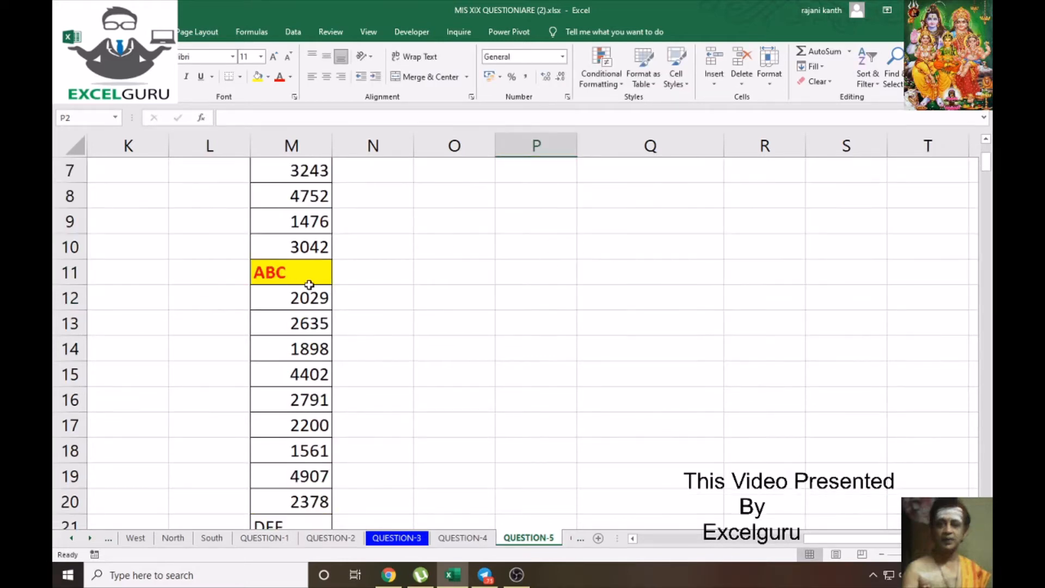
{"action": "scroll", "coordinate": [615, 320], "scroll_direction": "up", "scroll_amount": 2}
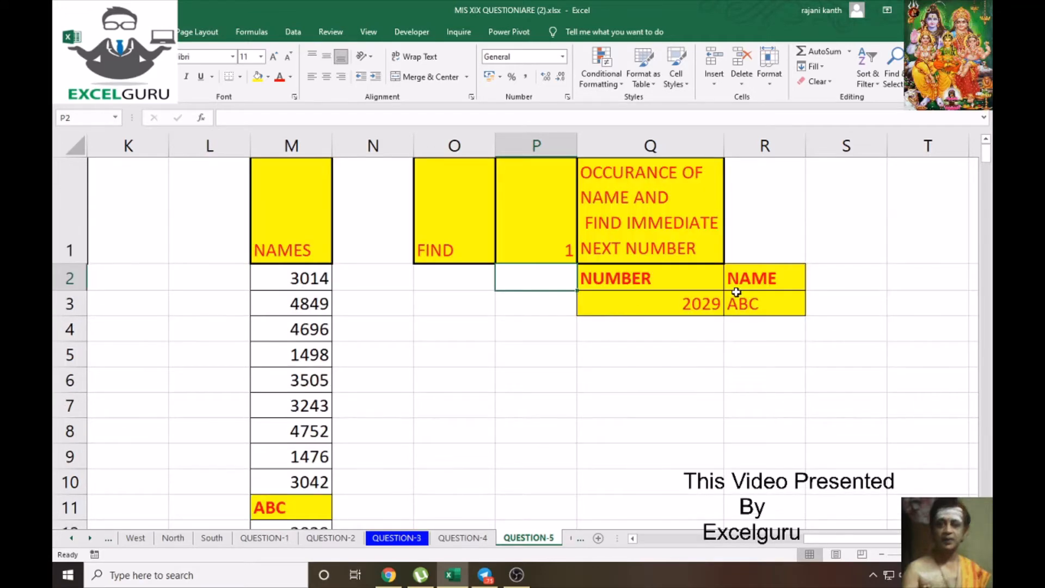
Set the occurrence number in P1 to 3 and compare the NUMBER and NAME results with column M
{"action": "left_click", "coordinate": [531, 233]}
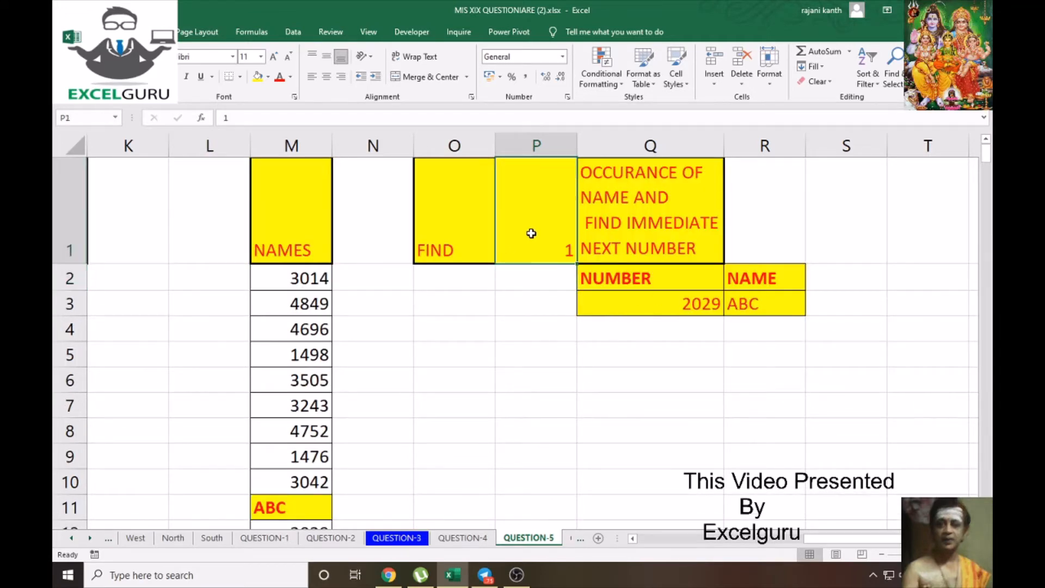
{"action": "type", "text": "3"}
{"action": "key", "text": "Return"}
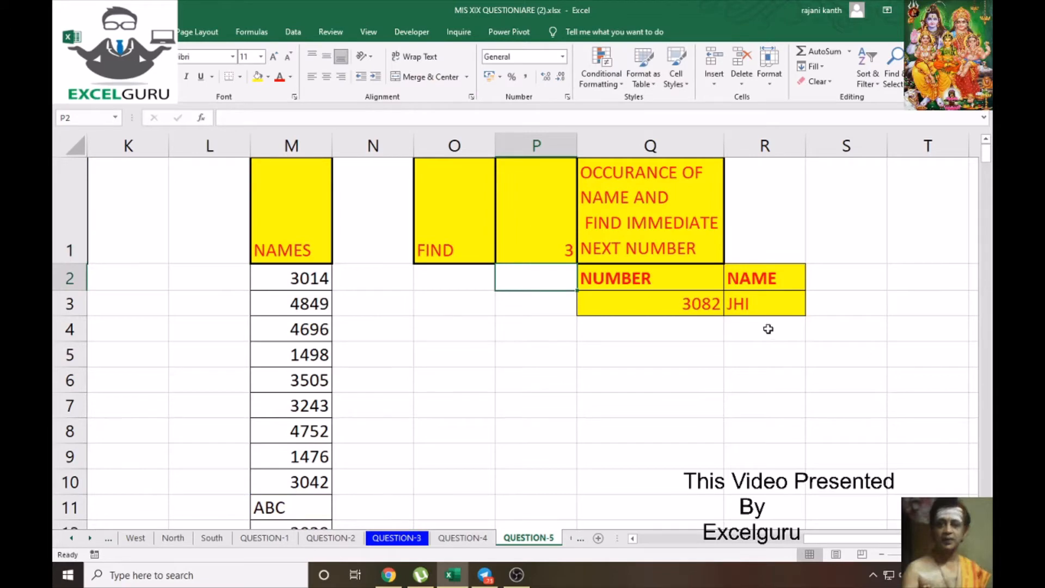
{"action": "scroll", "coordinate": [313, 413], "scroll_direction": "down", "scroll_amount": 9}
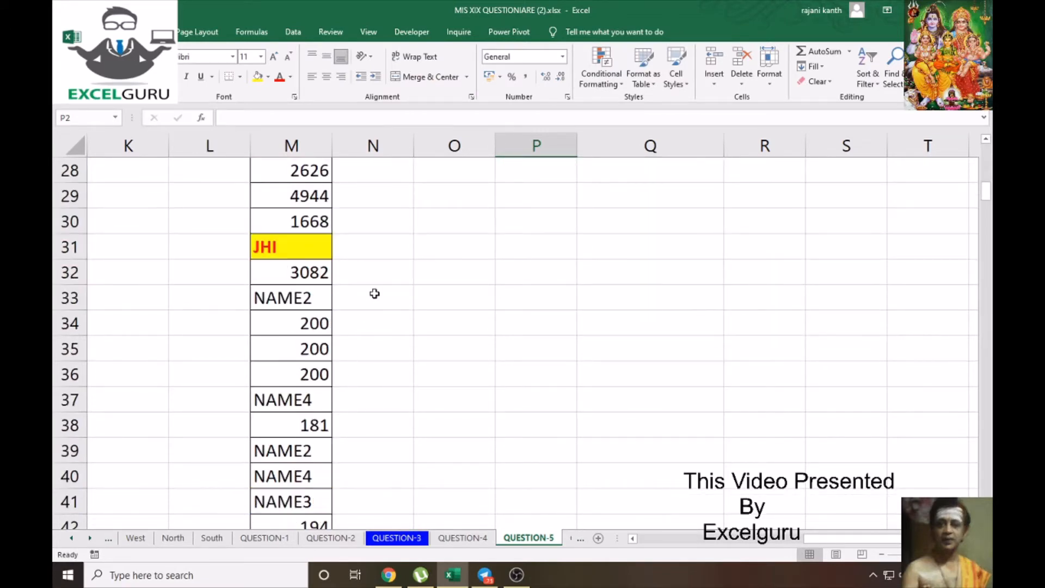
{"action": "scroll", "coordinate": [538, 374], "scroll_direction": "up", "scroll_amount": 9}
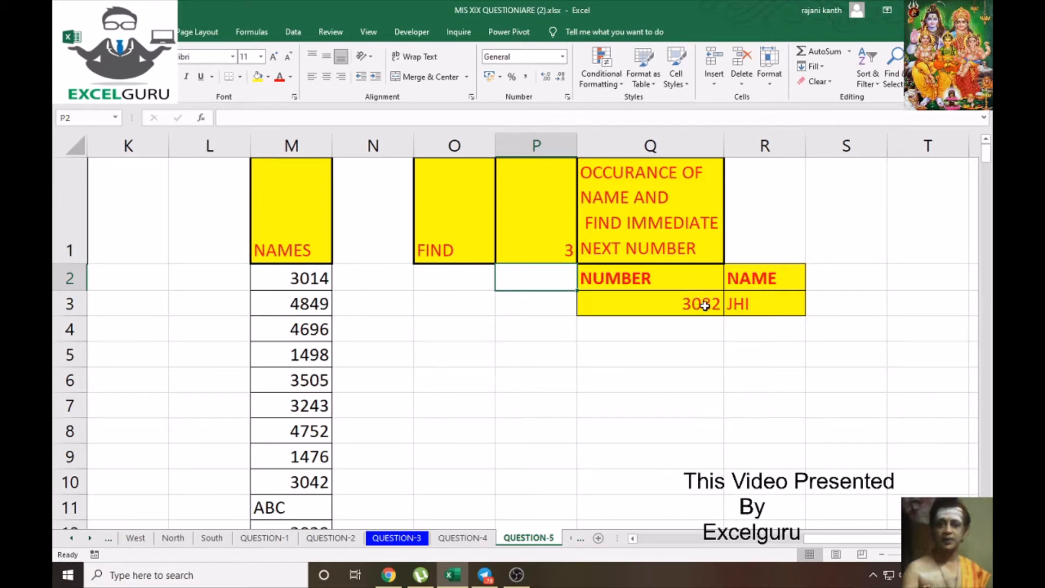
Set the occurrence number in P1 back to 1 and look over the values following the highlighted name
{"action": "left_click", "coordinate": [564, 240]}
{"action": "type", "text": "1"}
{"action": "key", "text": "Return"}
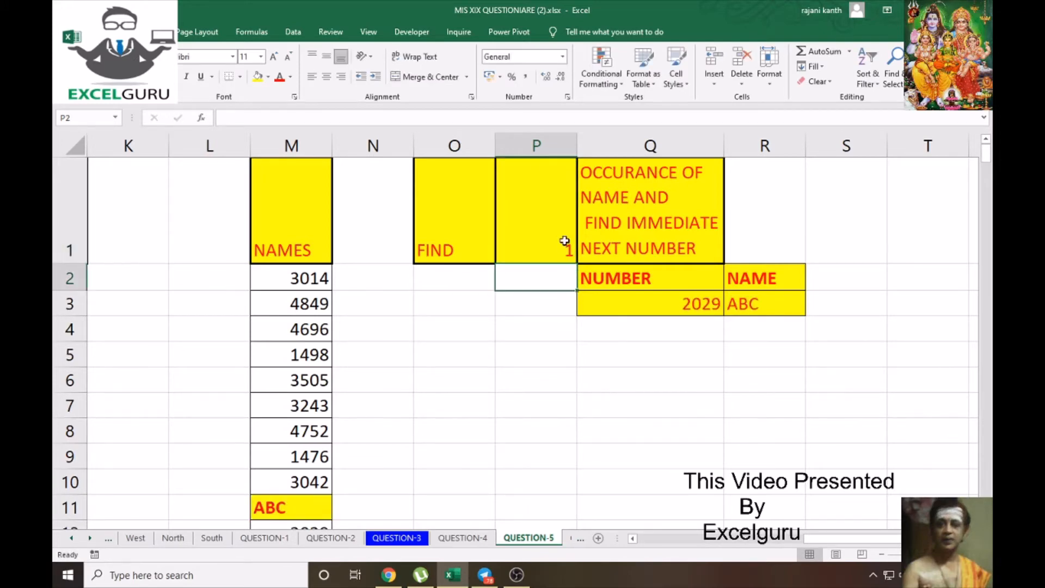
{"action": "scroll", "coordinate": [504, 280], "scroll_direction": "down", "scroll_amount": 1}
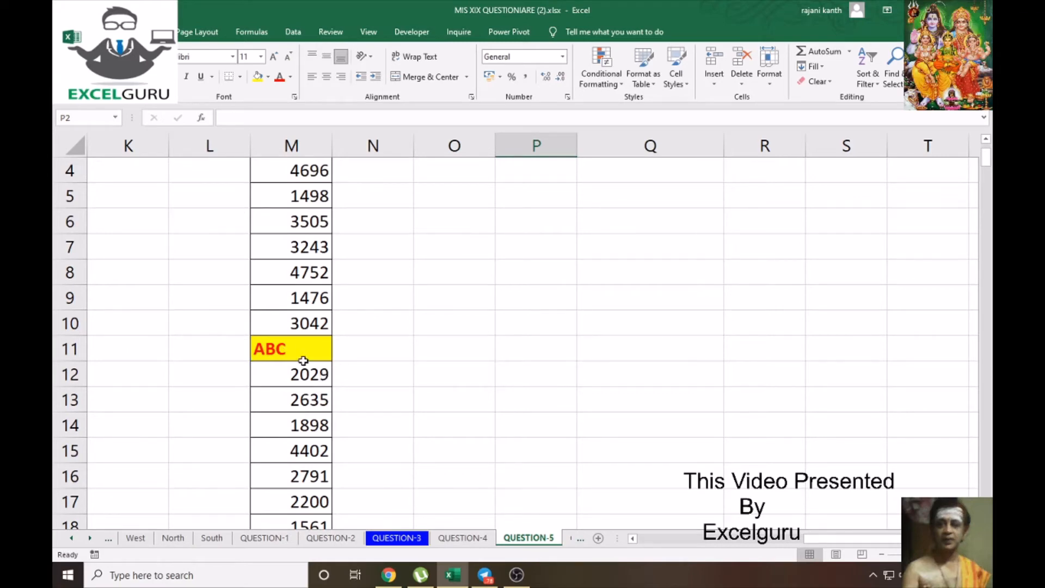
{"action": "scroll", "coordinate": [385, 362], "scroll_direction": "down", "scroll_amount": 2}
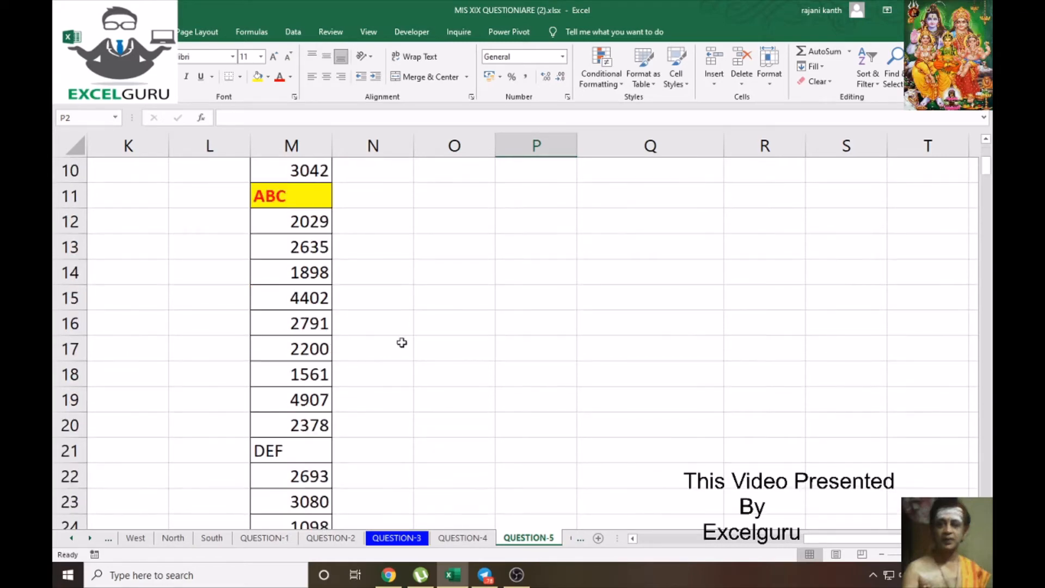
{"action": "scroll", "coordinate": [471, 369], "scroll_direction": "up", "scroll_amount": 3}
Clear the answers under the NUMBER and NAME headers in row 3 of QUESTION-5
{"action": "left_click_drag", "start_coordinate": [864, 302], "coordinate": [576, 301]}
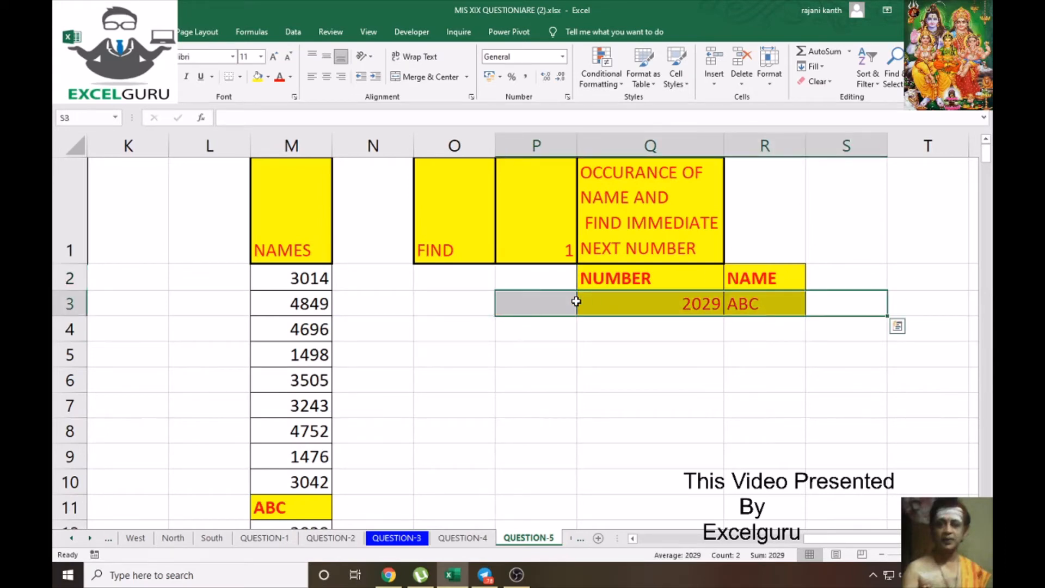
{"action": "key", "text": "Delete"}
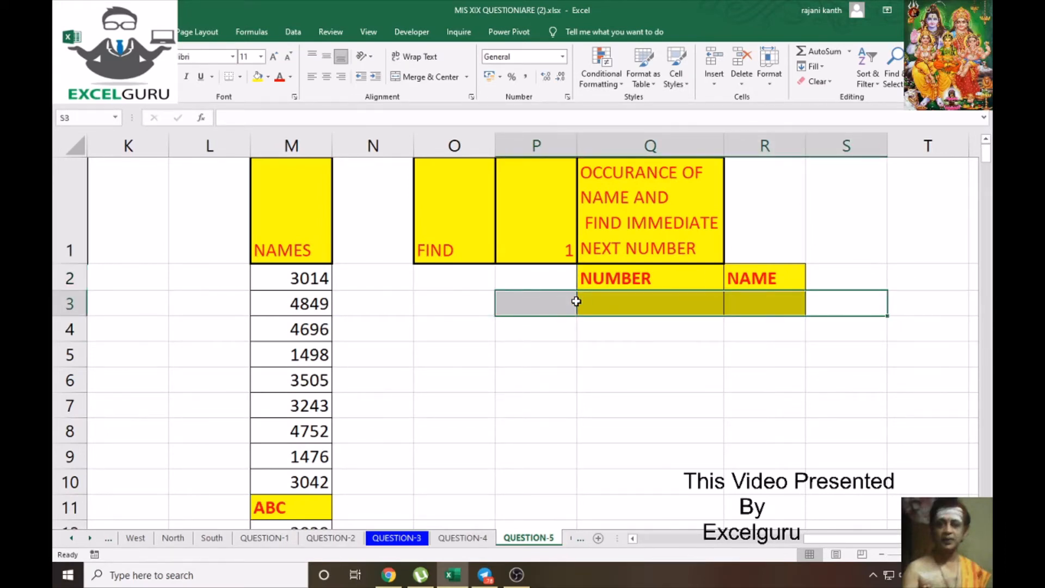
{"action": "left_click", "coordinate": [610, 422]}
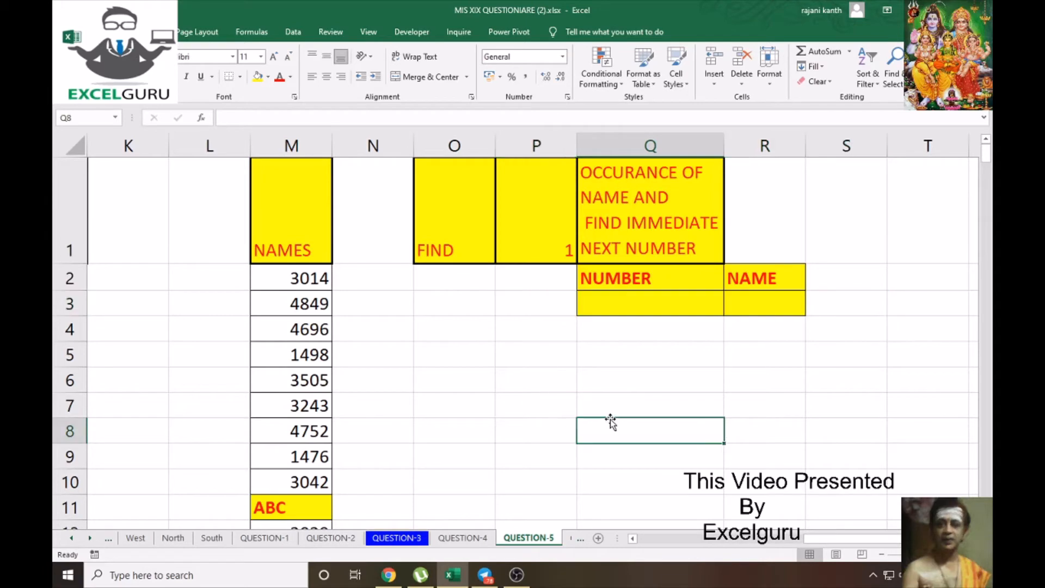
Revisit the QUESTION-4 sheet back through QUESTION-1, then look through the sheets forward again to QUESTION-5
{"action": "left_click", "coordinate": [90, 538]}
{"action": "left_click", "coordinate": [91, 538]}
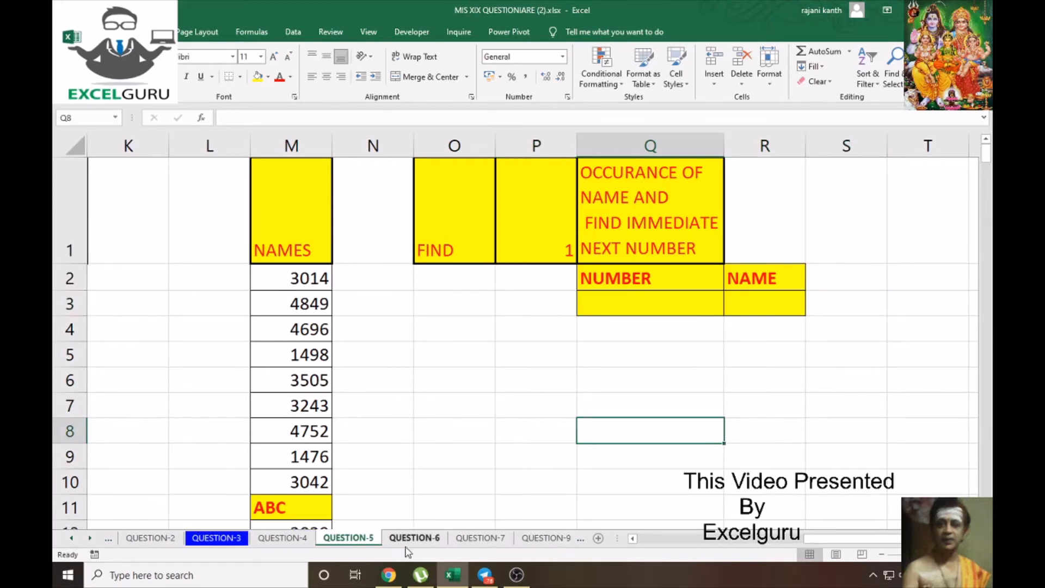
{"action": "left_click", "coordinate": [291, 538]}
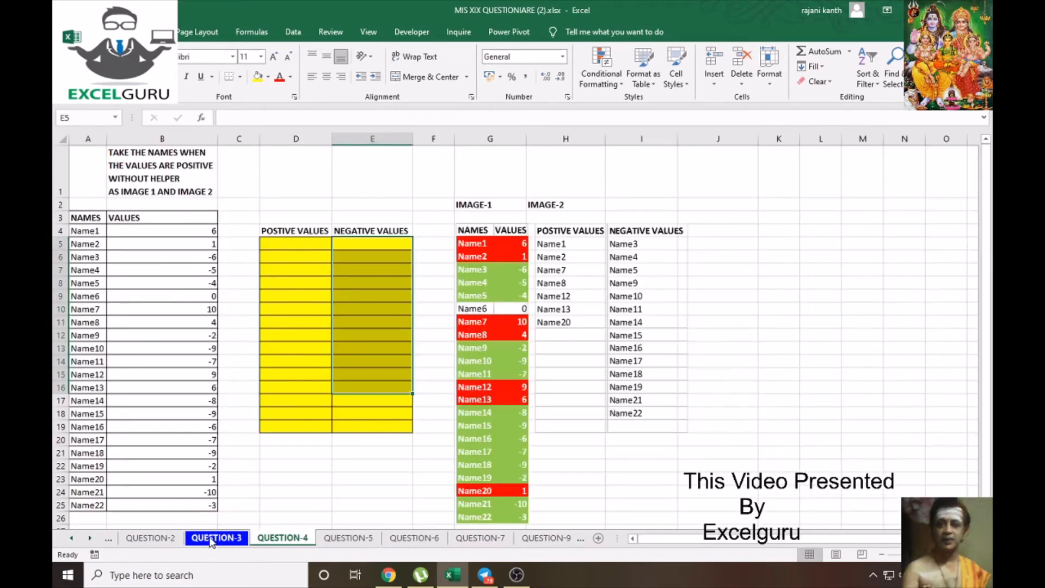
{"action": "left_click", "coordinate": [211, 539]}
{"action": "left_click", "coordinate": [171, 539]}
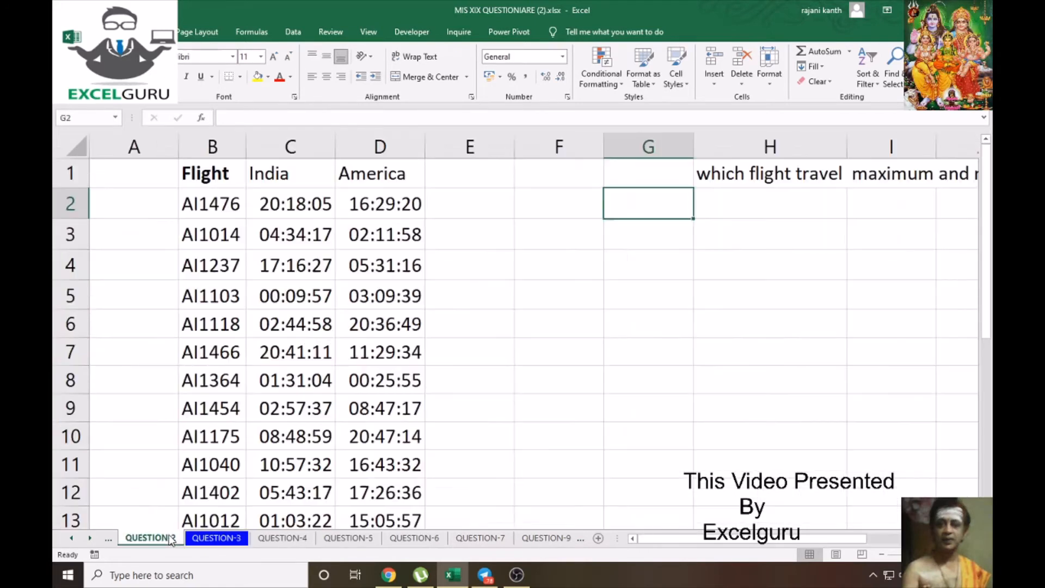
{"action": "left_click", "coordinate": [73, 538]}
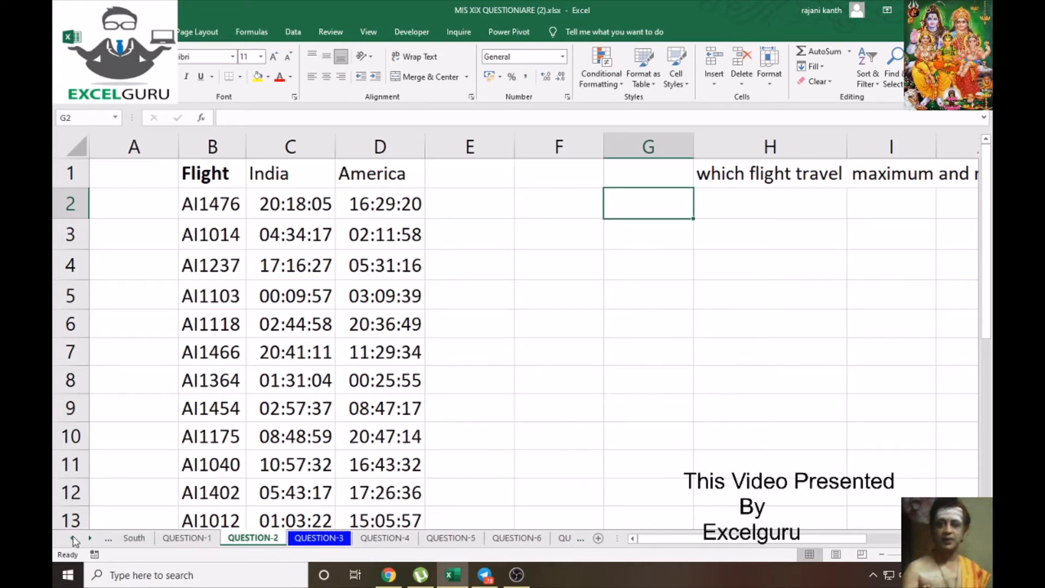
{"action": "left_click", "coordinate": [72, 537]}
{"action": "left_click", "coordinate": [282, 537]}
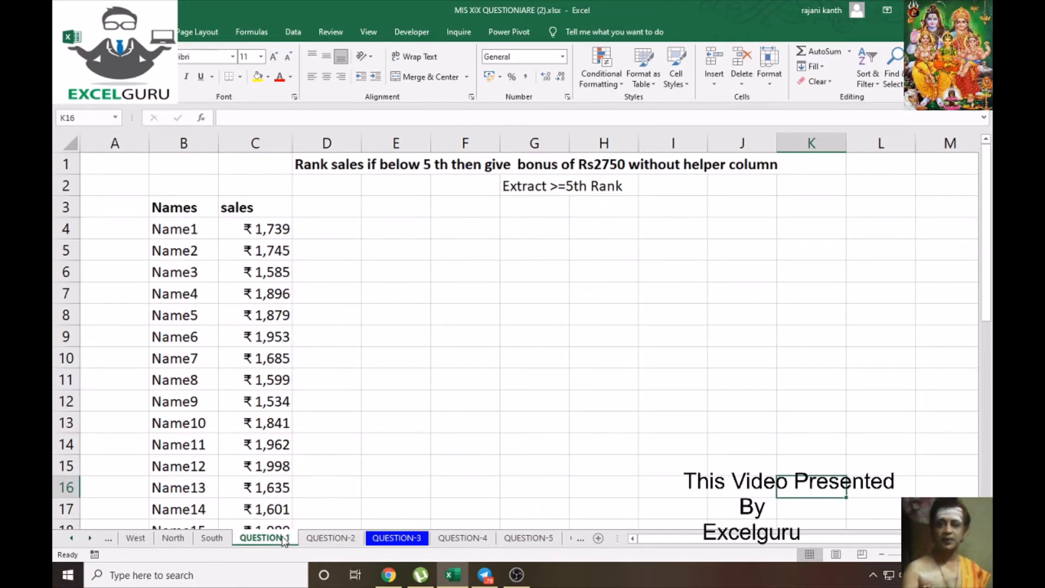
{"action": "left_click", "coordinate": [330, 538]}
{"action": "left_click", "coordinate": [396, 538]}
{"action": "left_click", "coordinate": [471, 539]}
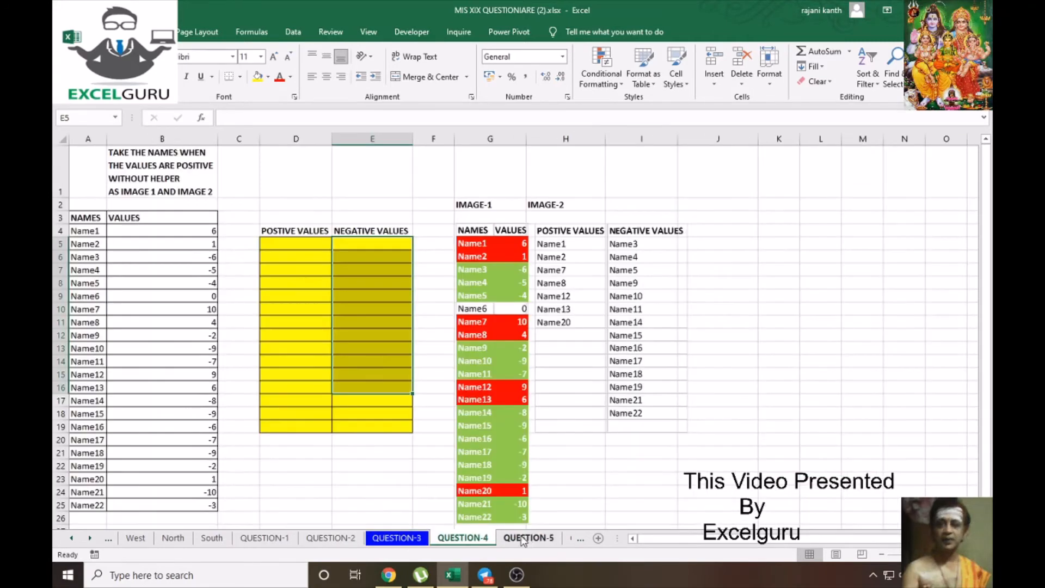
{"action": "left_click", "coordinate": [523, 538]}
Open the QUESTION-6 sheet and examine the vendor order data and the unique count task at a larger zoom
{"action": "left_click", "coordinate": [90, 538]}
{"action": "left_click", "coordinate": [90, 538]}
{"action": "left_click", "coordinate": [90, 538]}
{"action": "left_click", "coordinate": [90, 538]}
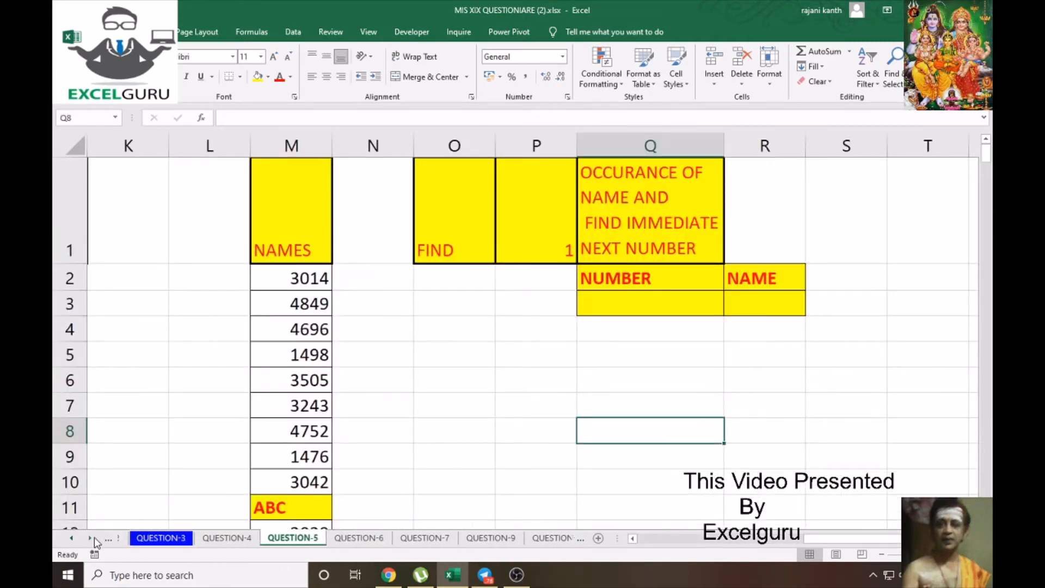
{"action": "left_click", "coordinate": [90, 537]}
{"action": "left_click", "coordinate": [89, 537]}
{"action": "left_click", "coordinate": [283, 537]}
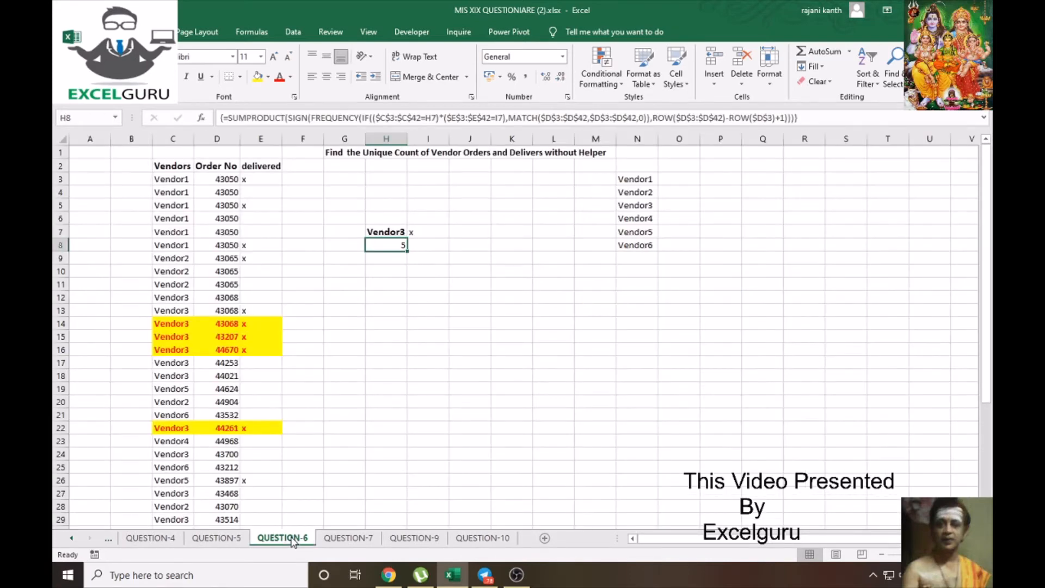
{"action": "scroll", "coordinate": [471, 410], "scroll_direction": "down", "scroll_amount": 1}
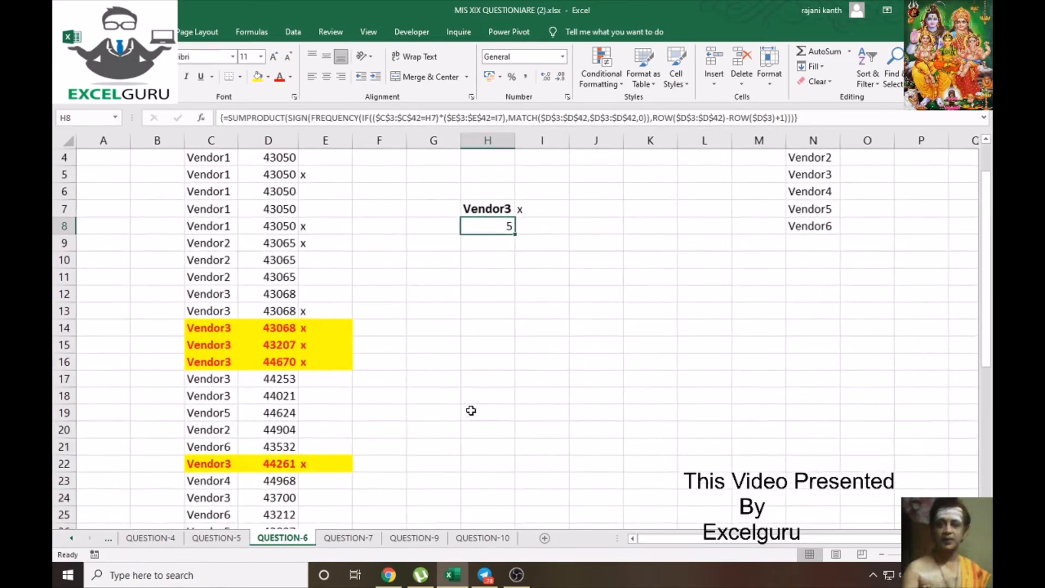
{"action": "scroll", "coordinate": [471, 410], "scroll_direction": "up", "scroll_amount": 3, "text": "ctrl"}
{"action": "scroll", "coordinate": [471, 410], "scroll_direction": "up", "scroll_amount": 2}
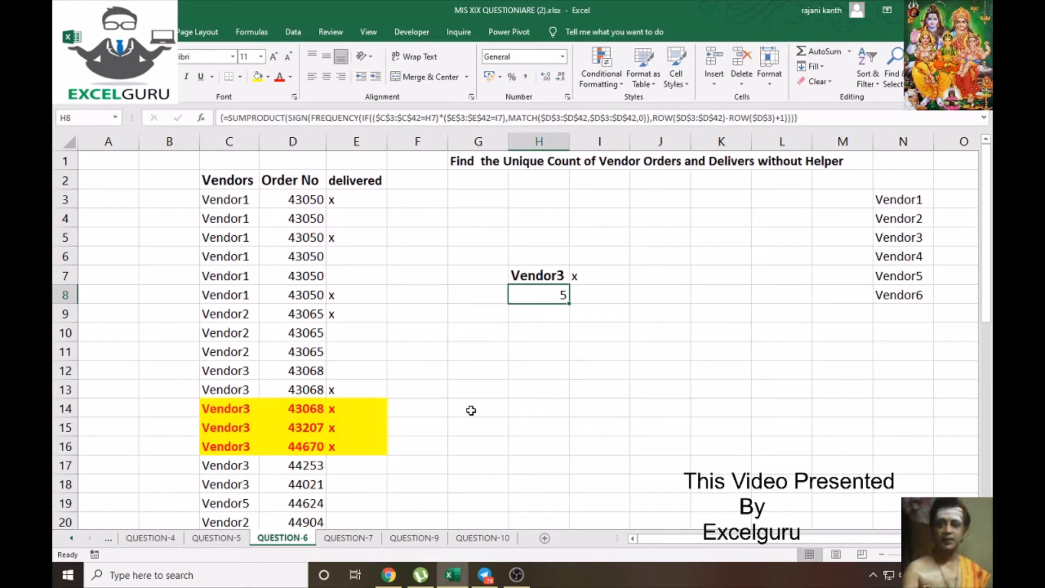
Add the header Vendor Name in cell H6 above Vendor3 and fit column H to its contents
{"action": "left_click", "coordinate": [556, 251]}
{"action": "type", "text": "v"}
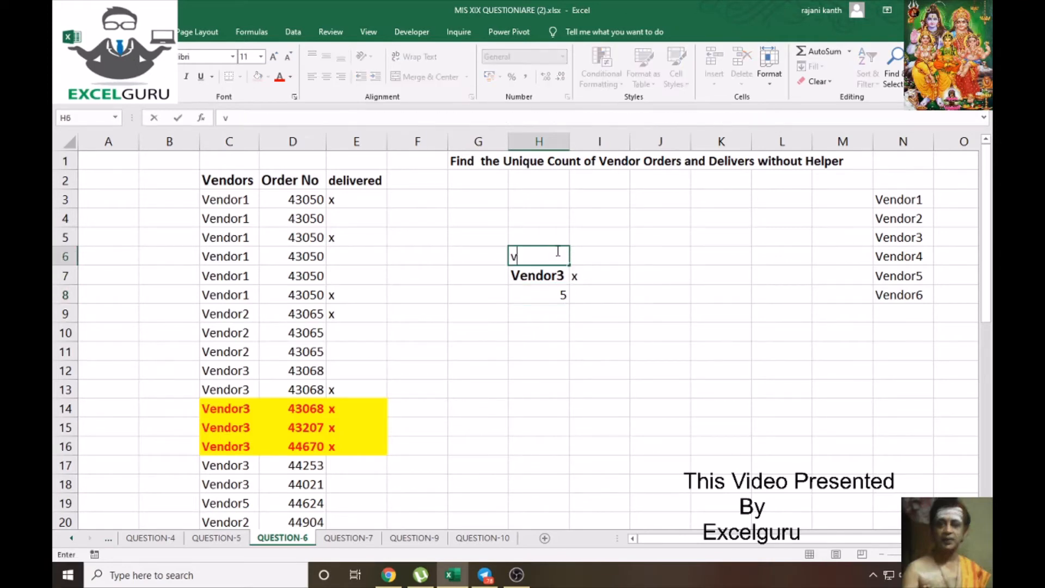
{"action": "type", "text": "EN"}
{"action": "key", "text": "BackSpace"}
{"action": "key", "text": "BackSpace"}
{"action": "key", "text": "BackSpace"}
{"action": "type", "text": "Vendor Name"}
{"action": "key", "text": "ctrl+Return"}
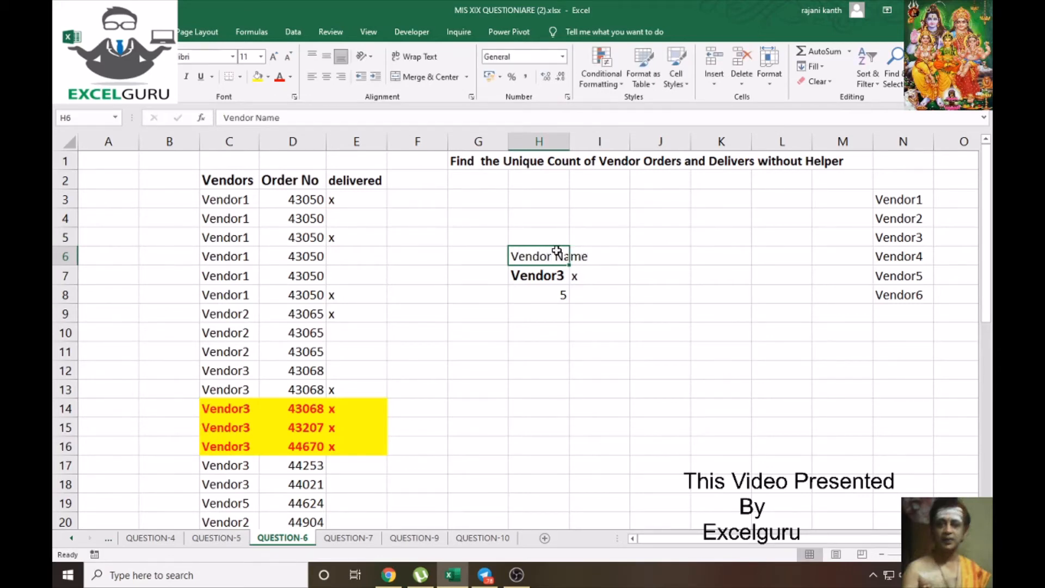
{"action": "double_click", "coordinate": [567, 141]}
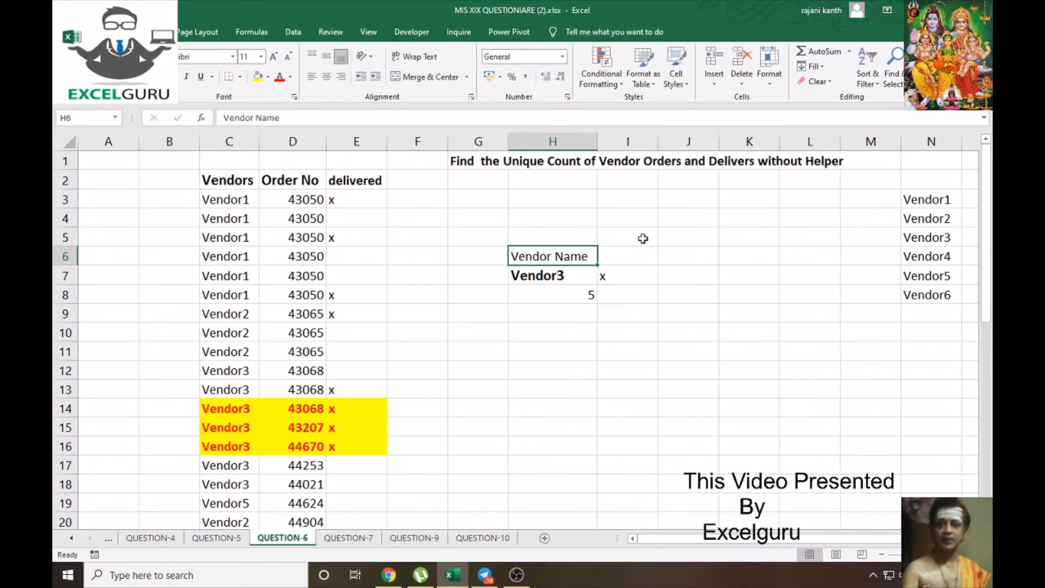
Add the header Delivered in cell I6 and make both headers in H6:I6 bold
{"action": "left_click", "coordinate": [632, 254]}
{"action": "type", "text": "De"}
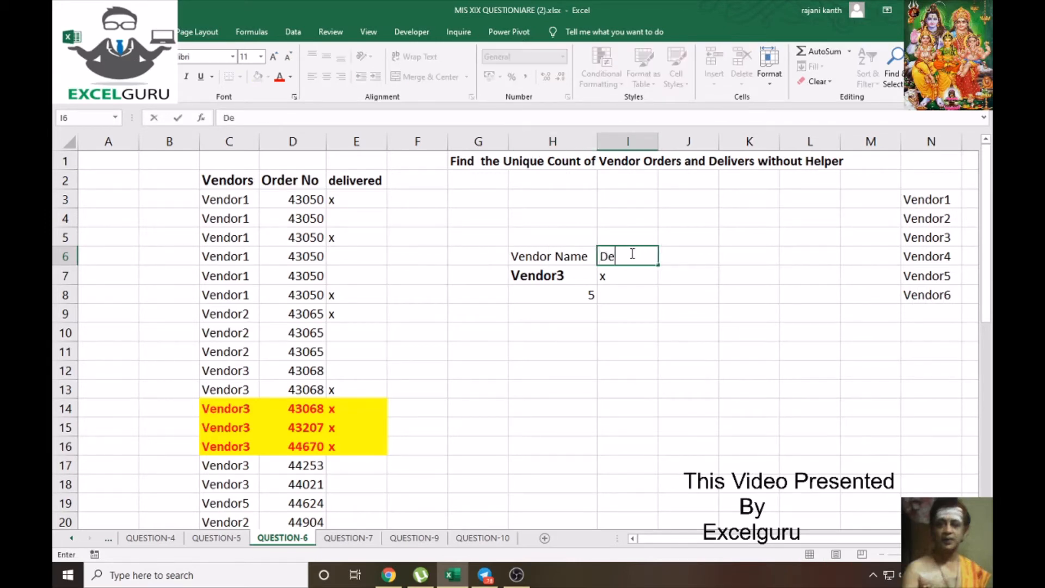
{"action": "type", "text": "livered"}
{"action": "key", "text": "ctrl+Return"}
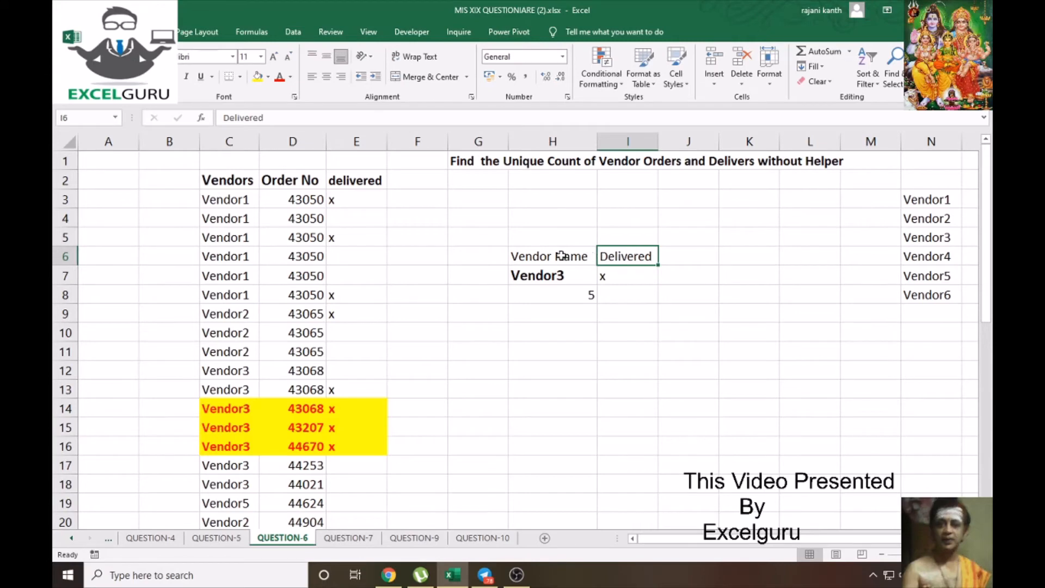
{"action": "left_click_drag", "start_coordinate": [563, 256], "coordinate": [645, 255]}
{"action": "key", "text": "ctrl+b"}
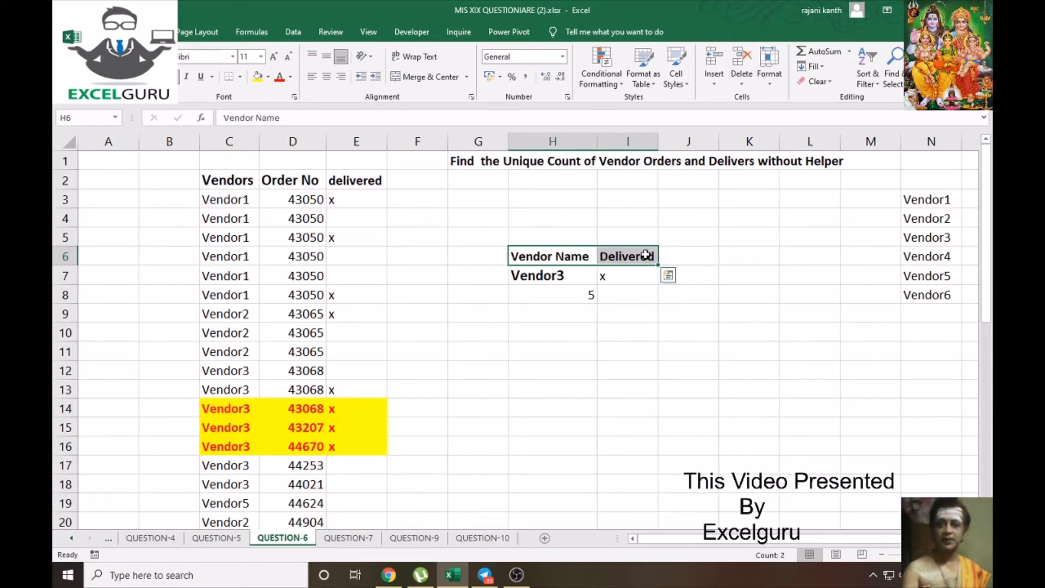
Choose Vendor1 as the vendor name in cell H7 on the QUESTION-6 sheet
{"action": "left_click", "coordinate": [471, 355]}
{"action": "left_click", "coordinate": [544, 279]}
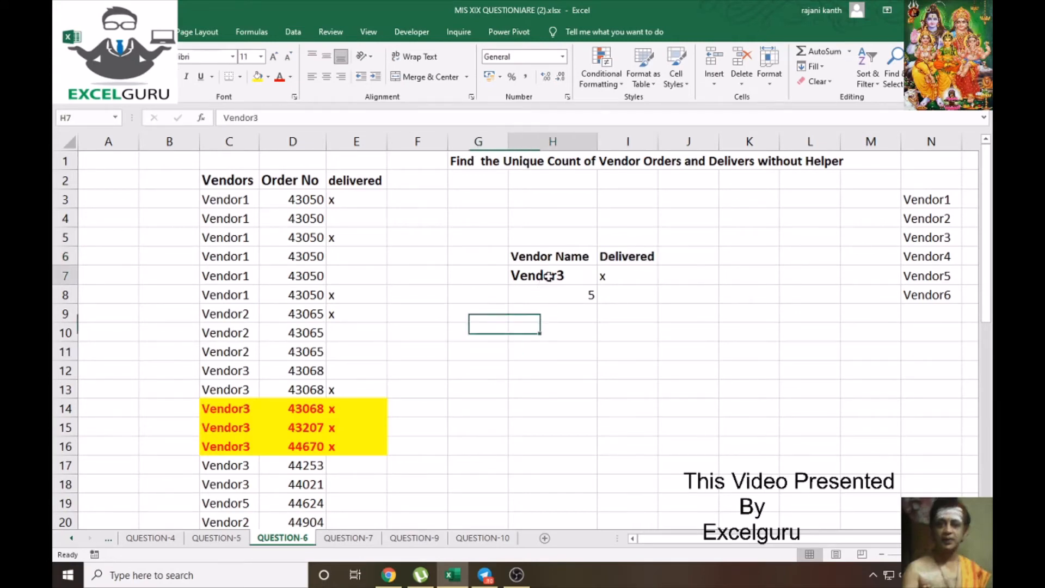
{"action": "left_click", "coordinate": [603, 277]}
{"action": "left_click", "coordinate": [538, 292]}
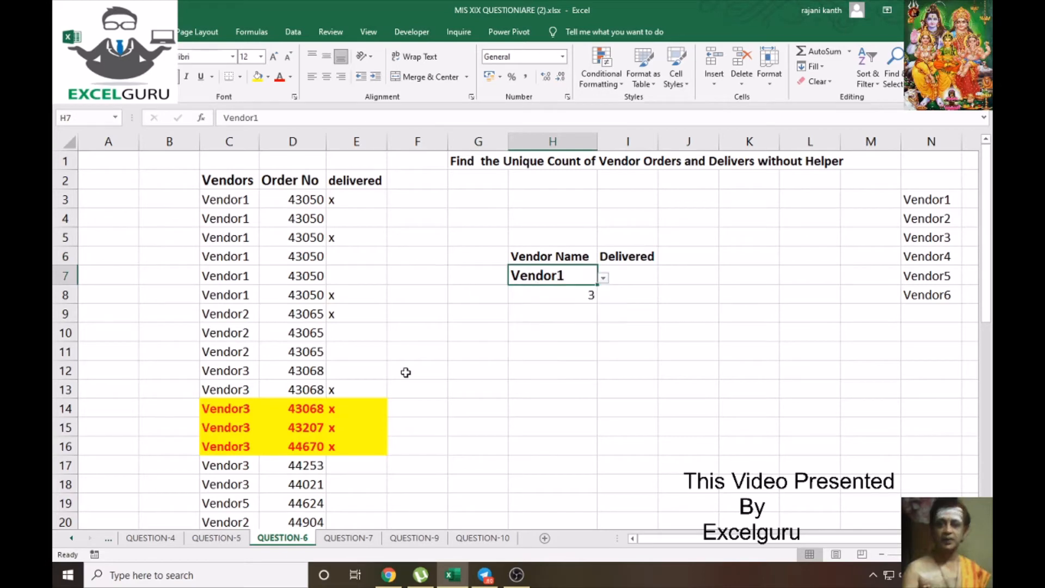
Select the delivered Vendor1 orders in C3:E3, C5:E5 and C8:E8 together to compare their order numbers
{"action": "left_click_drag", "start_coordinate": [222, 201], "coordinate": [362, 198]}
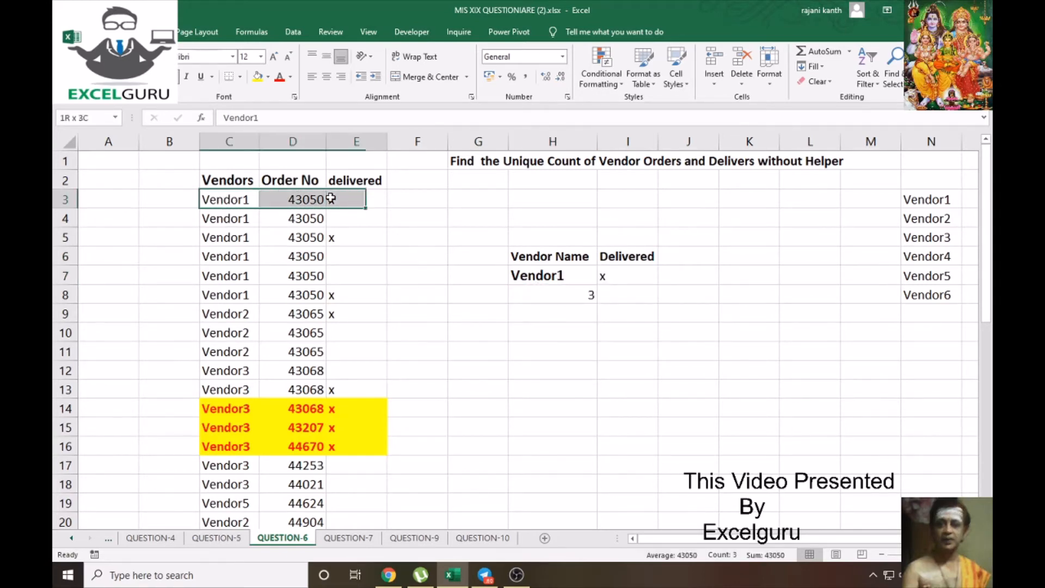
{"action": "left_click_drag", "start_coordinate": [217, 235], "coordinate": [295, 238]}
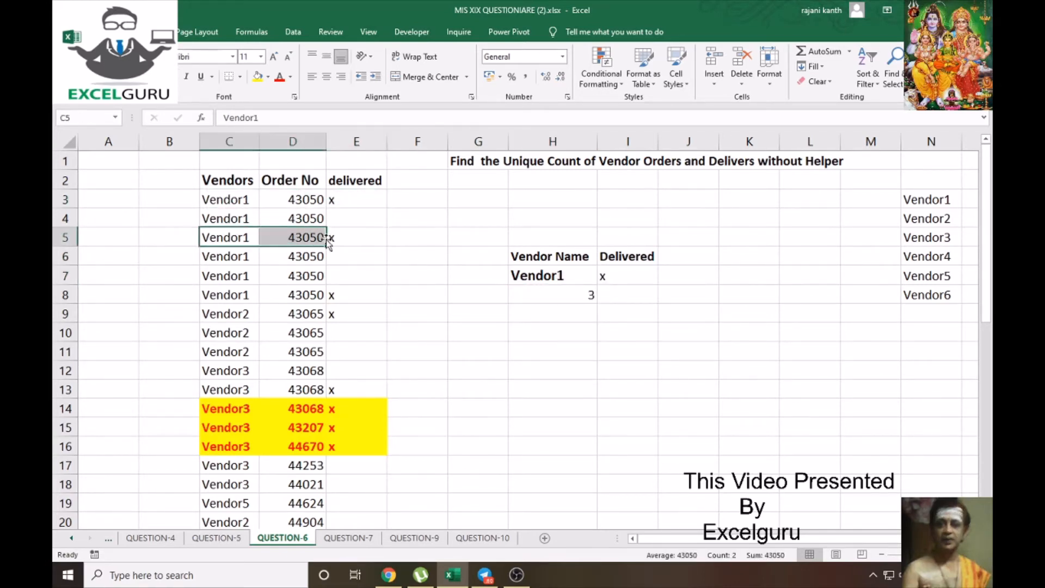
{"action": "left_click_drag", "start_coordinate": [222, 201], "coordinate": [346, 199]}
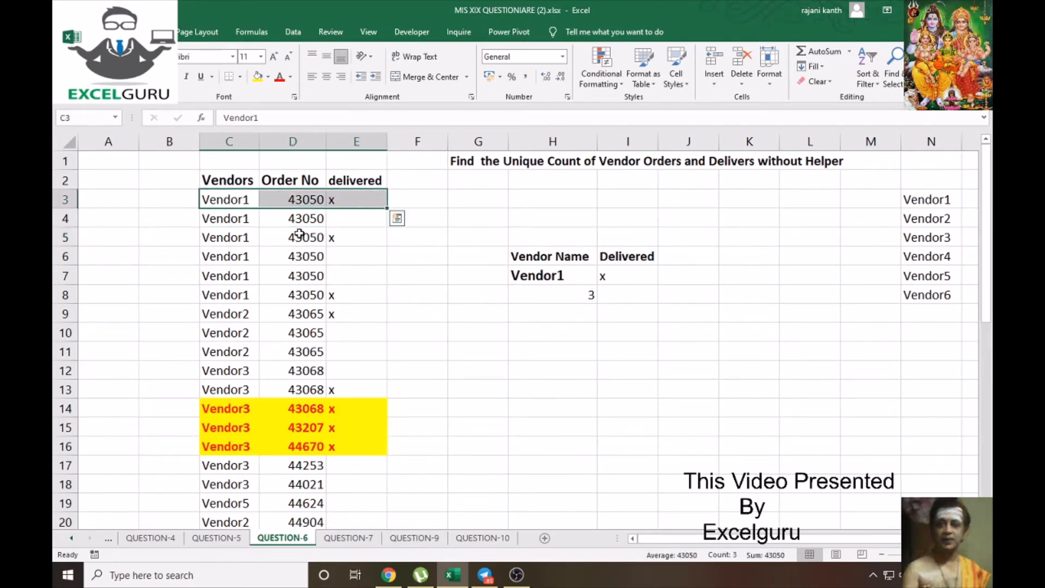
{"action": "left_click_drag", "start_coordinate": [217, 235], "coordinate": [342, 231]}
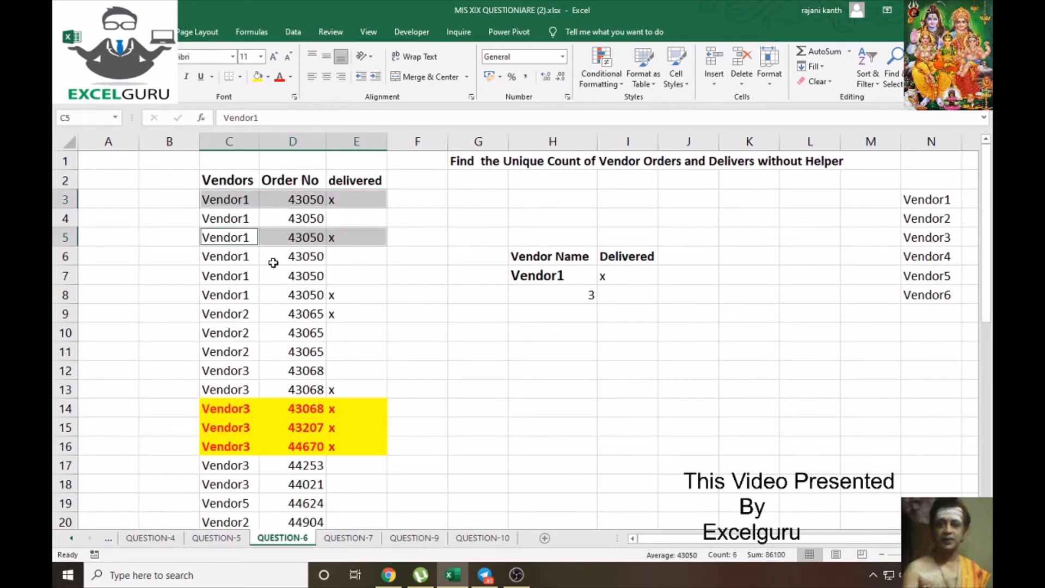
{"action": "left_click_drag", "start_coordinate": [216, 294], "coordinate": [349, 291]}
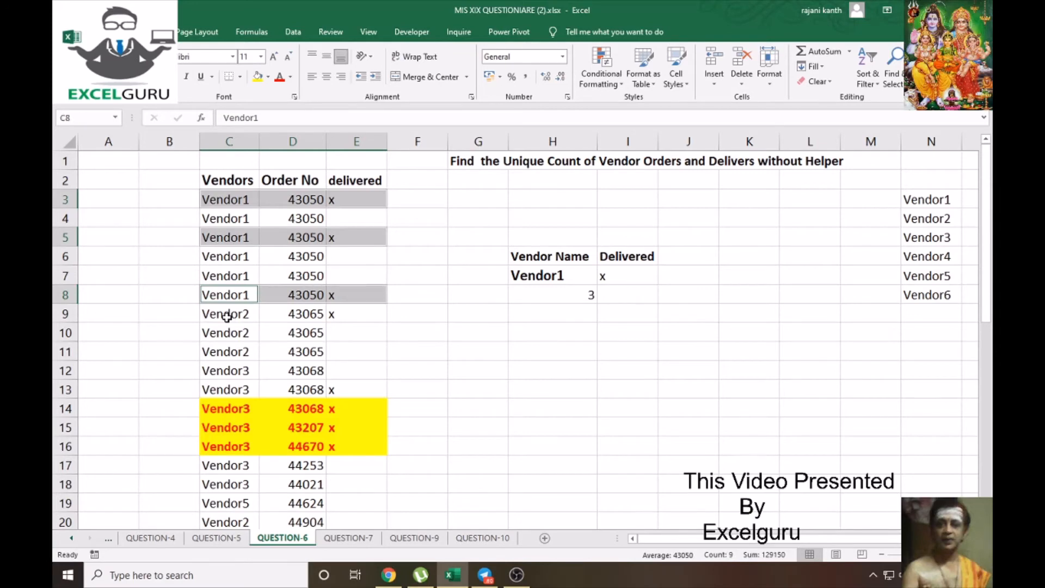
Extend the selection with the remaining delivered Vendor1 orders in C31:E31 and C33:E33
{"action": "scroll", "coordinate": [274, 375], "scroll_direction": "down", "scroll_amount": 1}
{"action": "scroll", "coordinate": [273, 375], "scroll_direction": "down", "scroll_amount": 4}
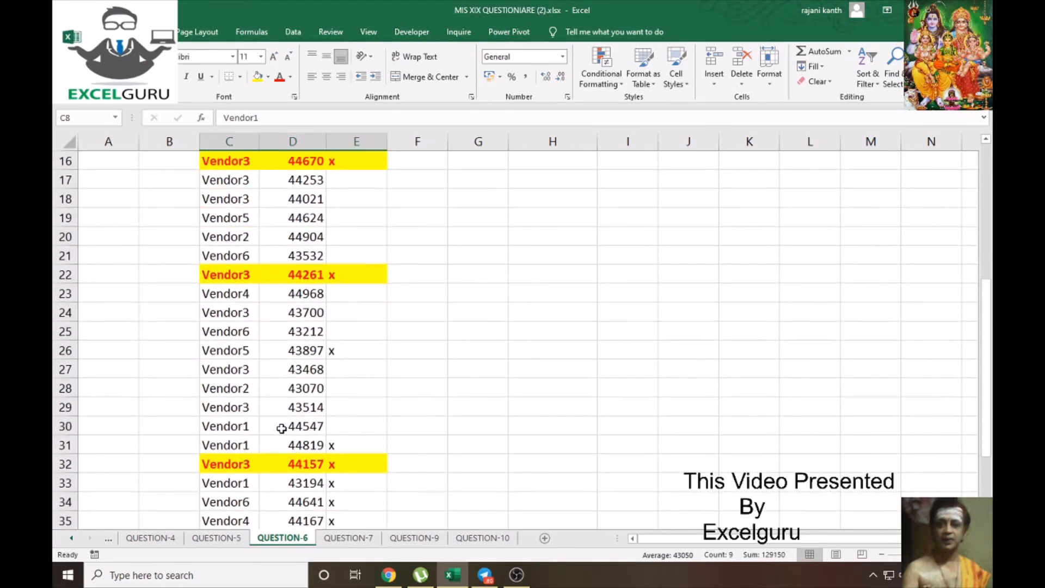
{"action": "scroll", "coordinate": [281, 428], "scroll_direction": "down", "scroll_amount": 1}
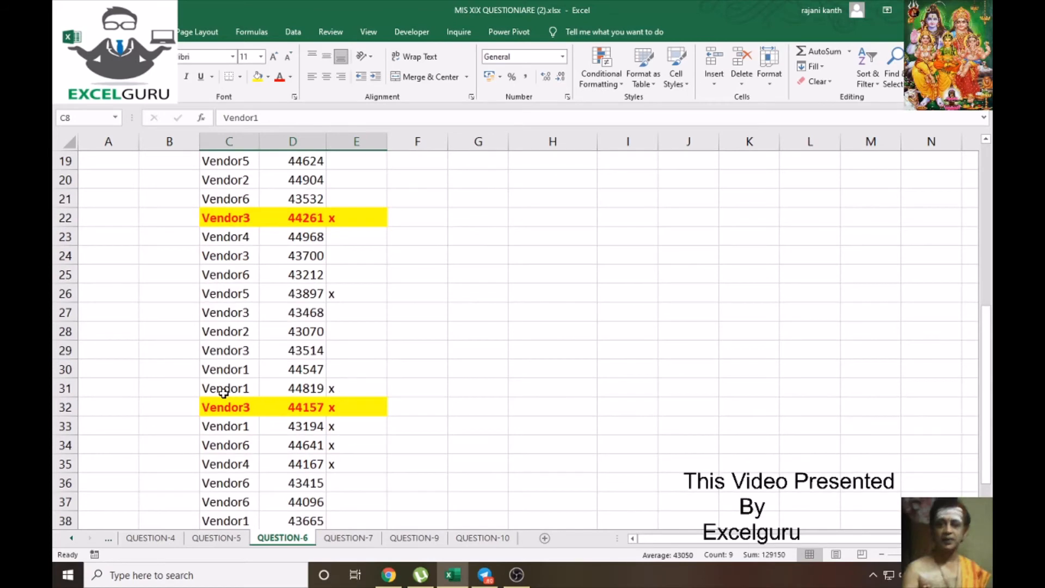
{"action": "left_click_drag", "start_coordinate": [223, 393], "coordinate": [334, 387]}
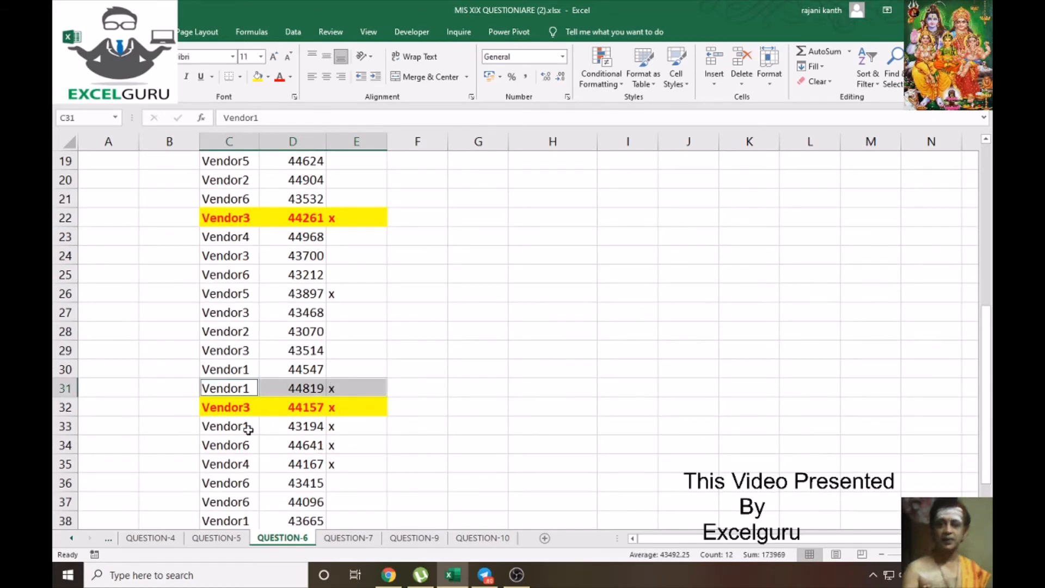
{"action": "left_click_drag", "start_coordinate": [248, 430], "coordinate": [333, 428]}
{"action": "scroll", "coordinate": [327, 467], "scroll_direction": "down", "scroll_amount": 1}
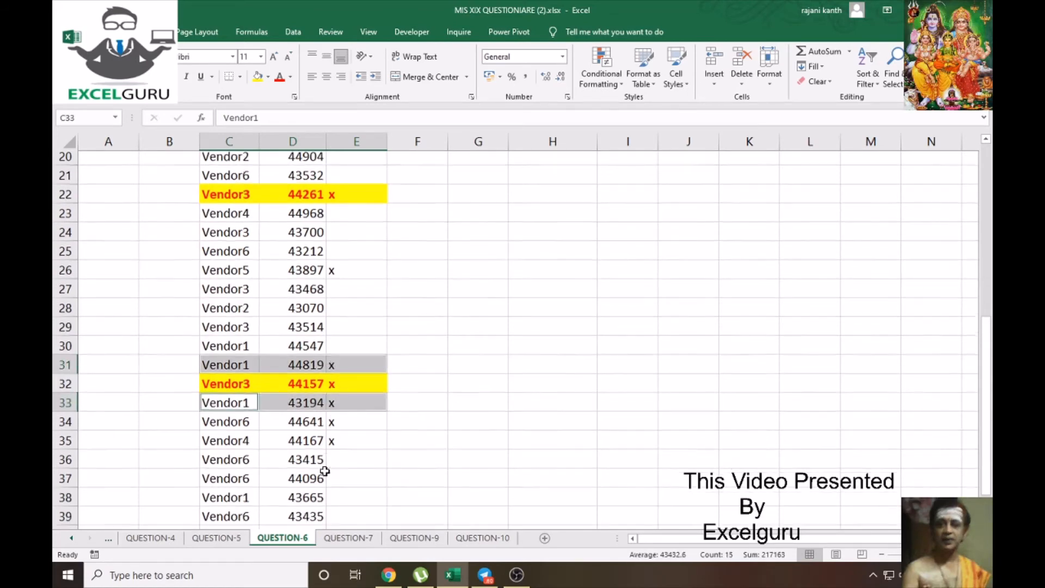
Examine the whole vendor list down to row 42 for delivered Vendor1 orders and compare them with the unique count
{"action": "scroll", "coordinate": [325, 471], "scroll_direction": "down", "scroll_amount": 2}
{"action": "scroll", "coordinate": [324, 471], "scroll_direction": "up", "scroll_amount": 8}
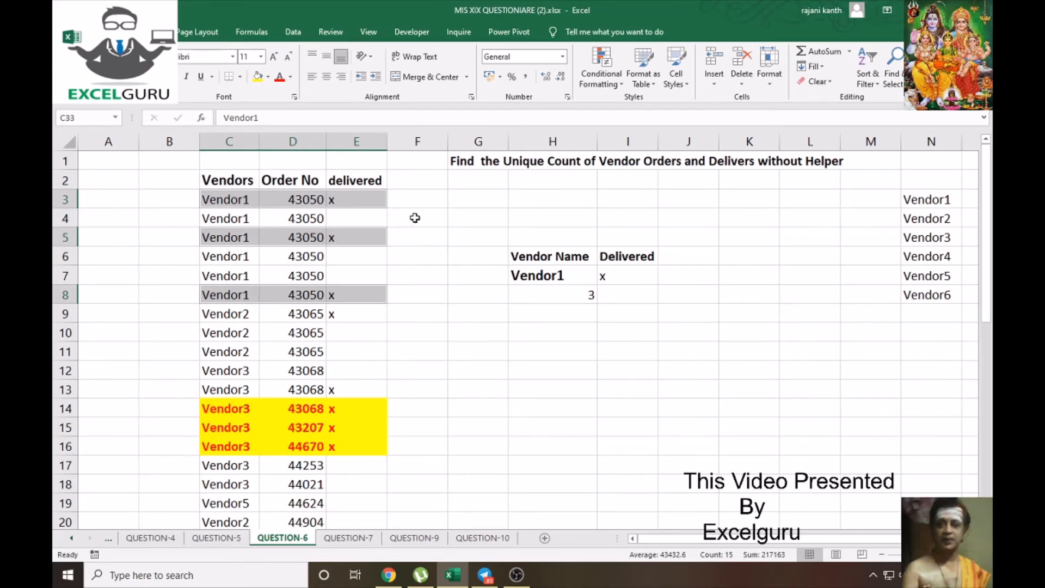
{"action": "scroll", "coordinate": [354, 377], "scroll_direction": "down", "scroll_amount": 4}
{"action": "scroll", "coordinate": [354, 377], "scroll_direction": "down", "scroll_amount": 1}
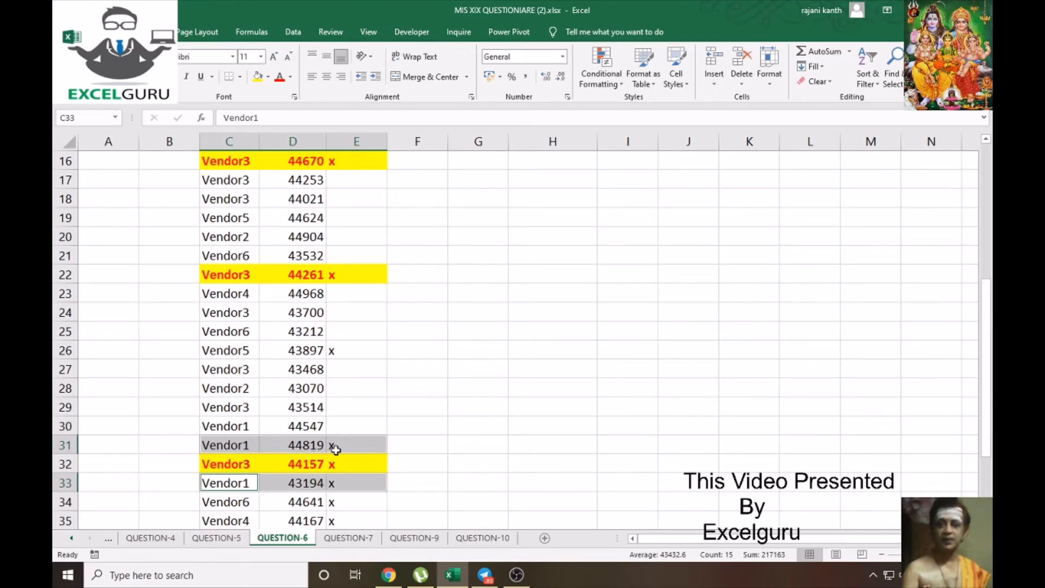
{"action": "scroll", "coordinate": [341, 448], "scroll_direction": "up", "scroll_amount": 5}
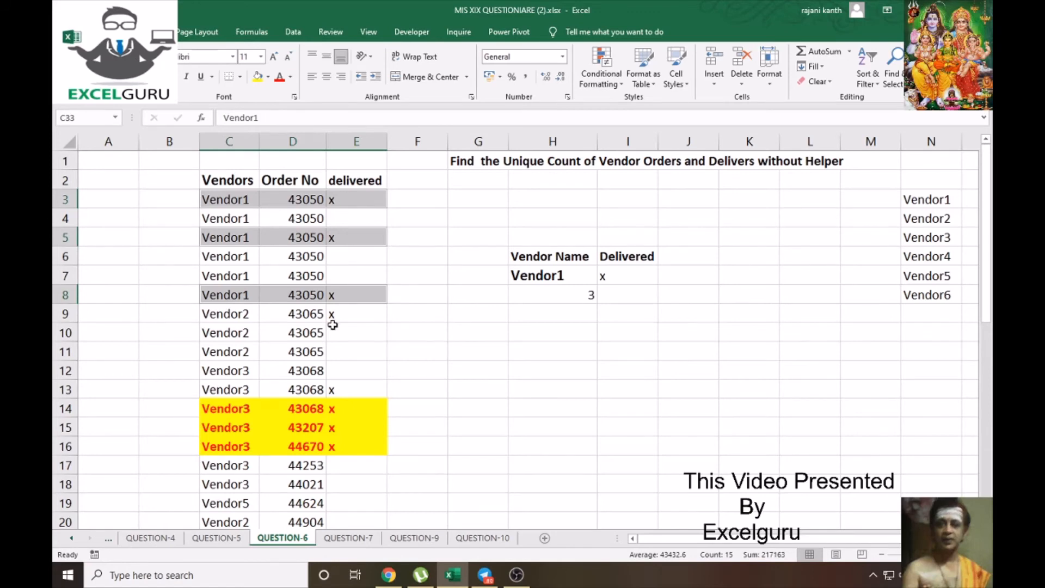
{"action": "scroll", "coordinate": [389, 329], "scroll_direction": "down", "scroll_amount": 6}
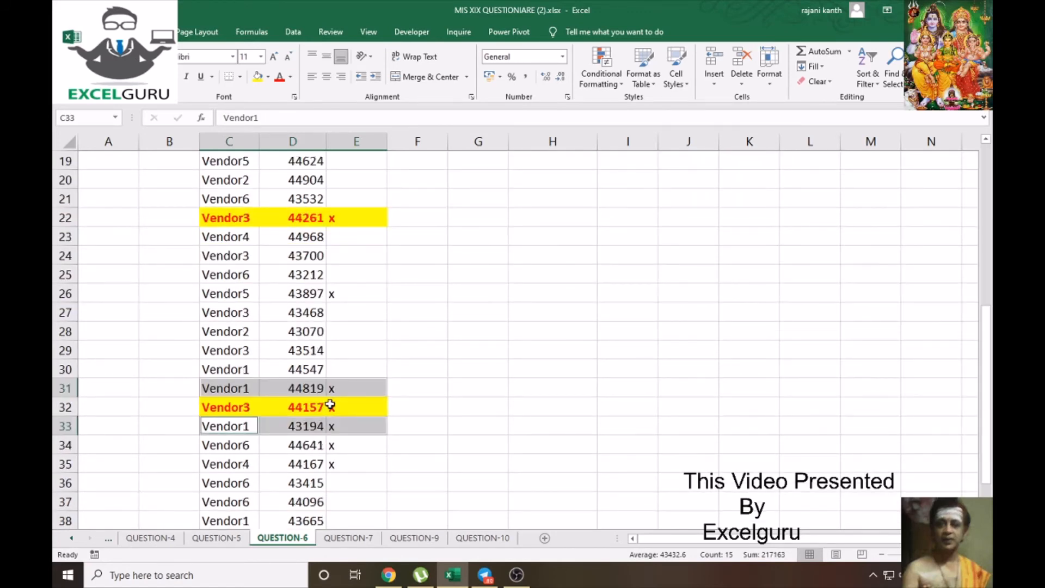
{"action": "scroll", "coordinate": [326, 403], "scroll_direction": "down", "scroll_amount": 4}
{"action": "scroll", "coordinate": [330, 402], "scroll_direction": "up", "scroll_amount": 1}
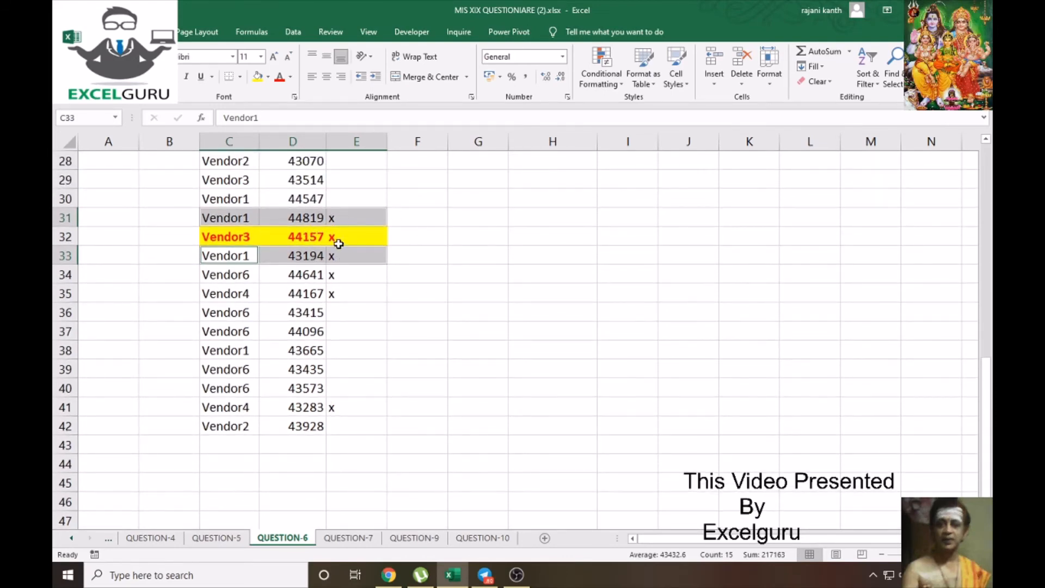
{"action": "scroll", "coordinate": [338, 243], "scroll_direction": "up", "scroll_amount": 9}
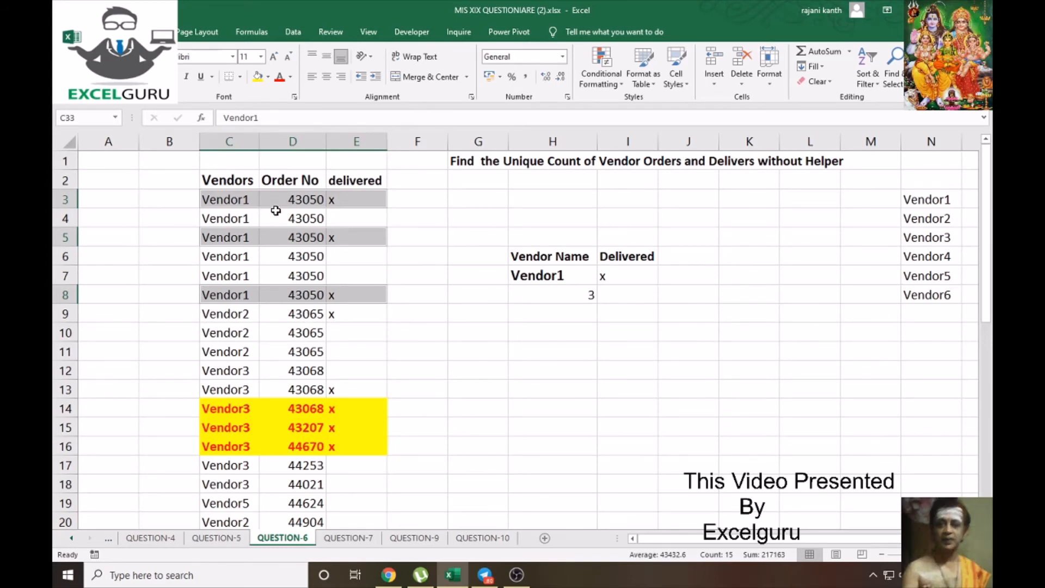
Reselect the delivered Vendor1 orders in columns C to E, rows 3, 5, 8, 31 and 33, to recount the unique order numbers
{"action": "left_click_drag", "start_coordinate": [224, 200], "coordinate": [354, 200]}
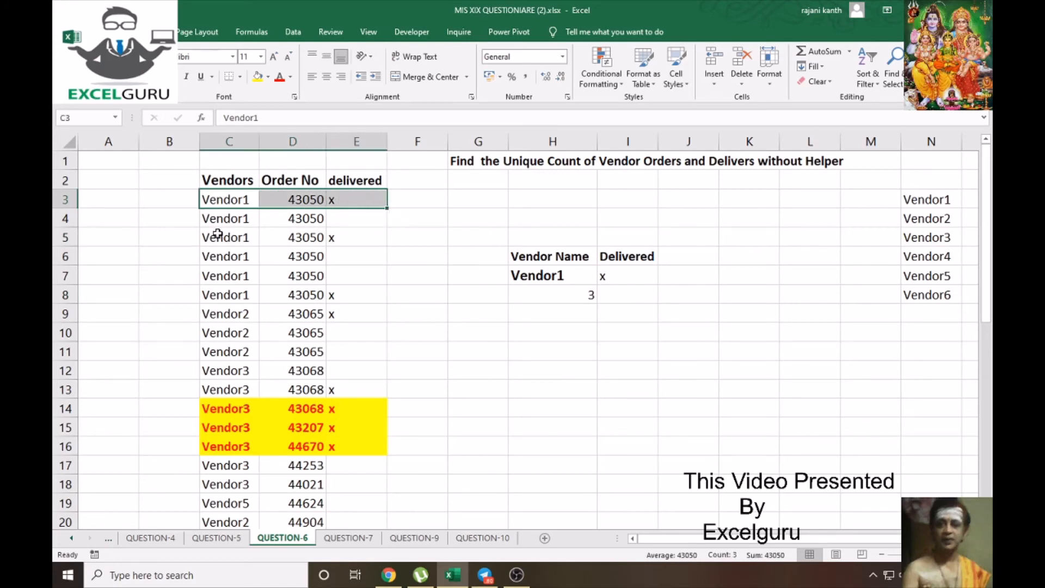
{"action": "left_click_drag", "start_coordinate": [222, 236], "coordinate": [362, 237]}
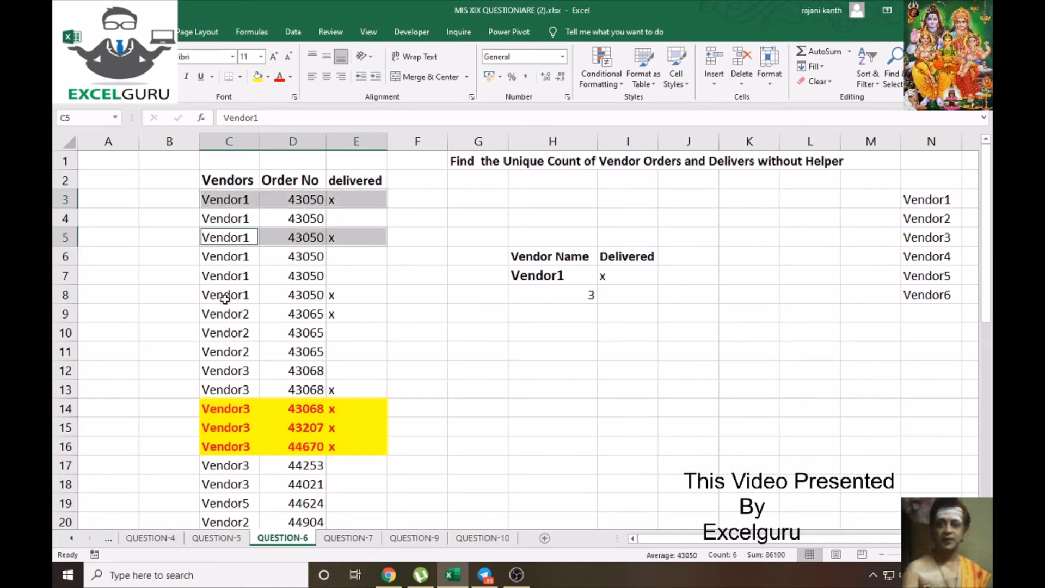
{"action": "left_click_drag", "start_coordinate": [224, 296], "coordinate": [367, 300]}
{"action": "scroll", "coordinate": [358, 305], "scroll_direction": "down", "scroll_amount": 2}
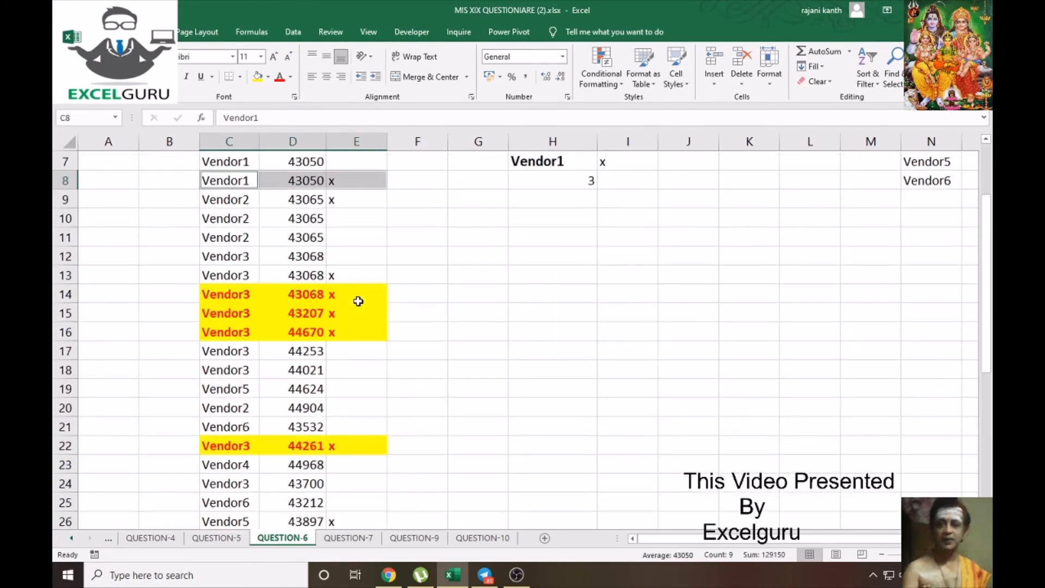
{"action": "scroll", "coordinate": [358, 301], "scroll_direction": "down", "scroll_amount": 3}
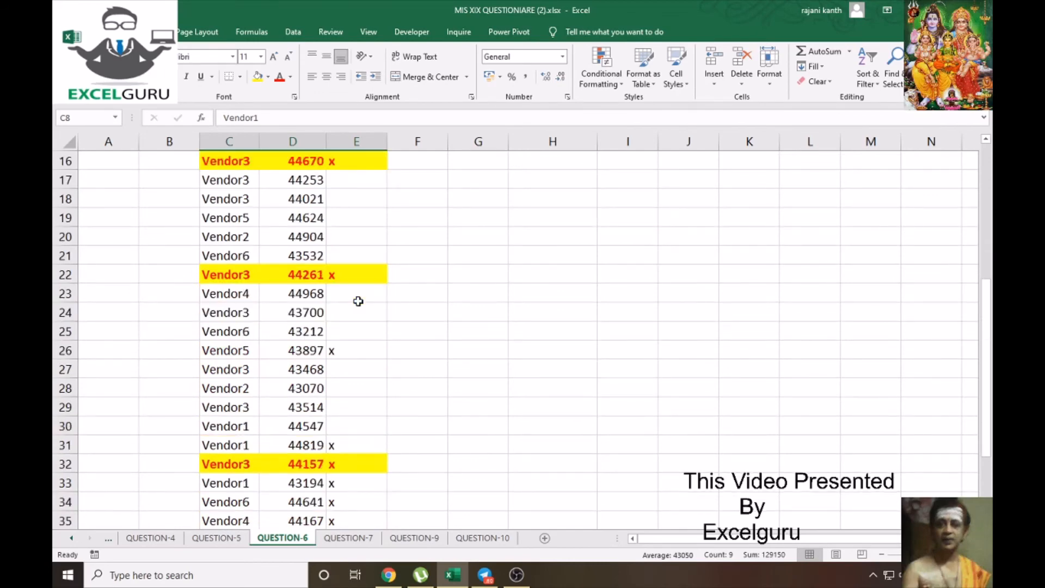
{"action": "scroll", "coordinate": [358, 301], "scroll_direction": "up", "scroll_amount": 1}
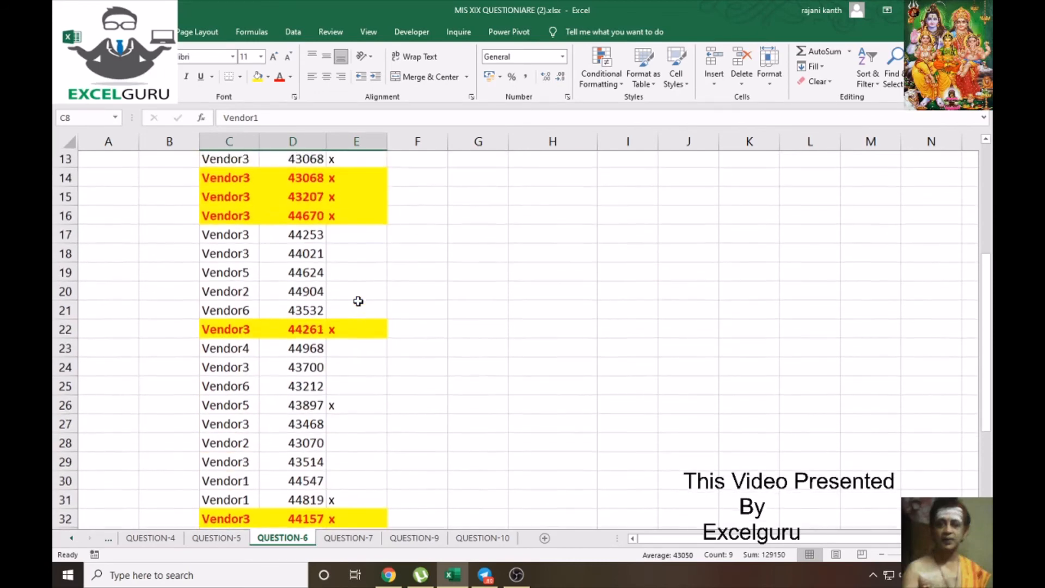
{"action": "scroll", "coordinate": [358, 301], "scroll_direction": "down", "scroll_amount": 1}
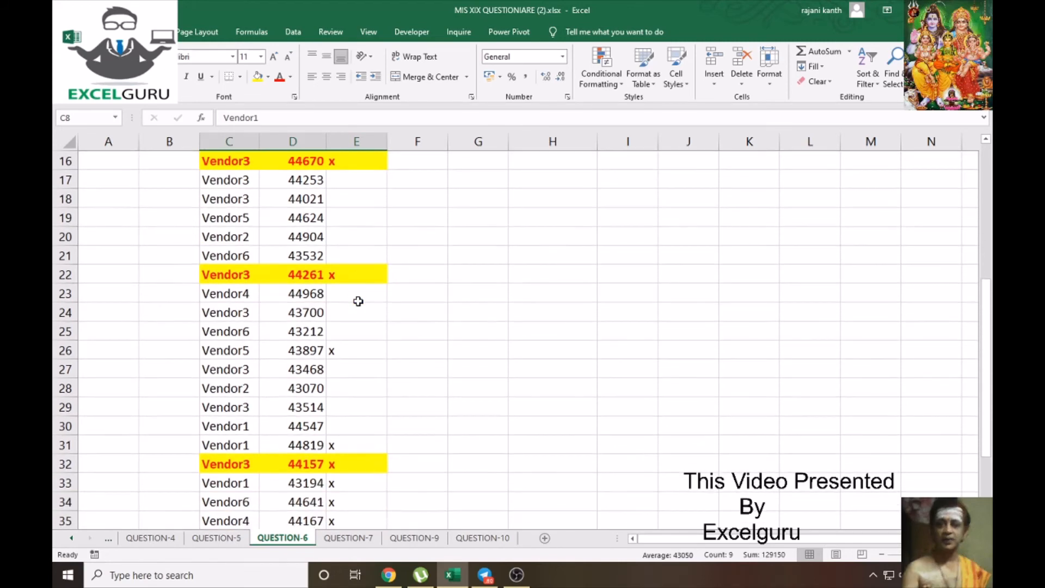
{"action": "left_click_drag", "start_coordinate": [243, 445], "coordinate": [334, 444]}
{"action": "left_click_drag", "start_coordinate": [240, 484], "coordinate": [361, 483]}
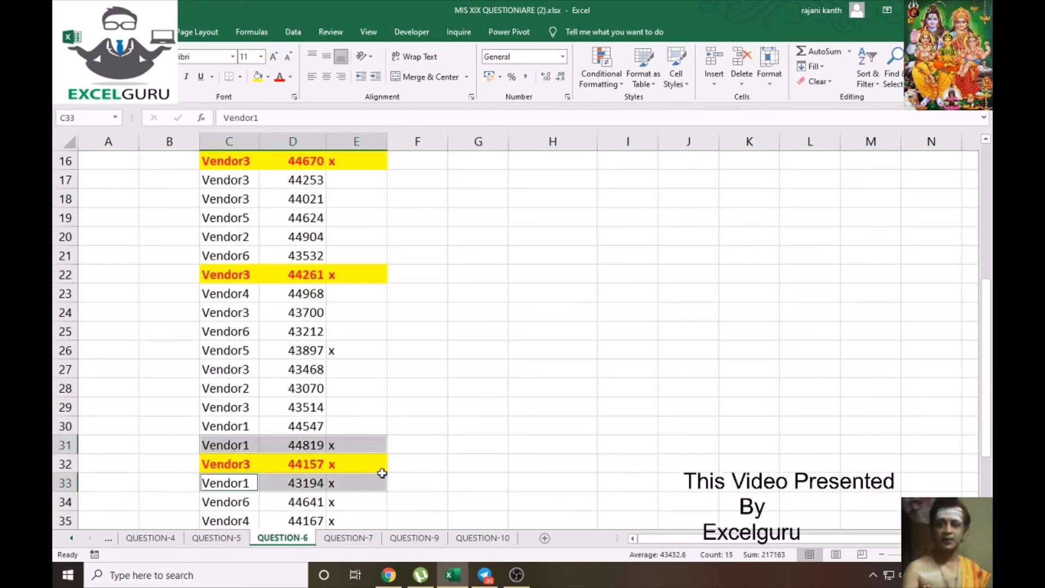
Choose Vendor3 as the vendor name in cell H7 and review the highlighted delivered Vendor3 orders in the list
{"action": "scroll", "coordinate": [539, 447], "scroll_direction": "up", "scroll_amount": 5}
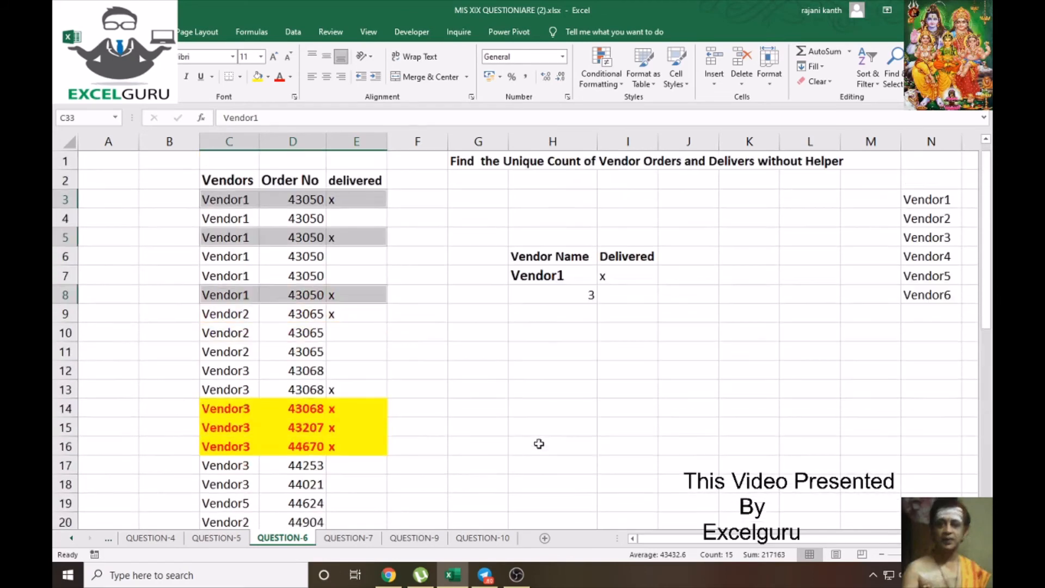
{"action": "left_click", "coordinate": [554, 274]}
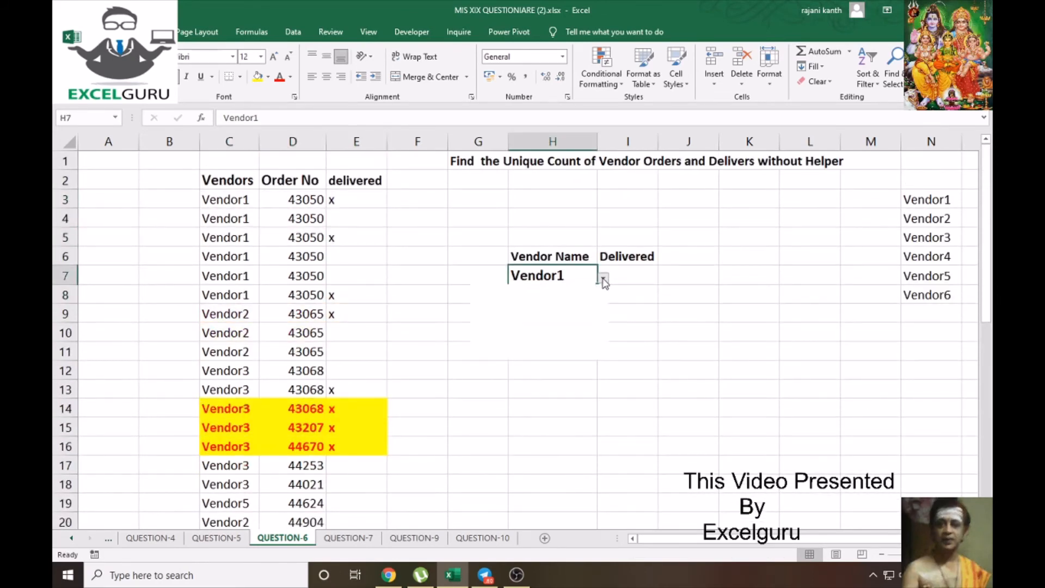
{"action": "left_click", "coordinate": [602, 278]}
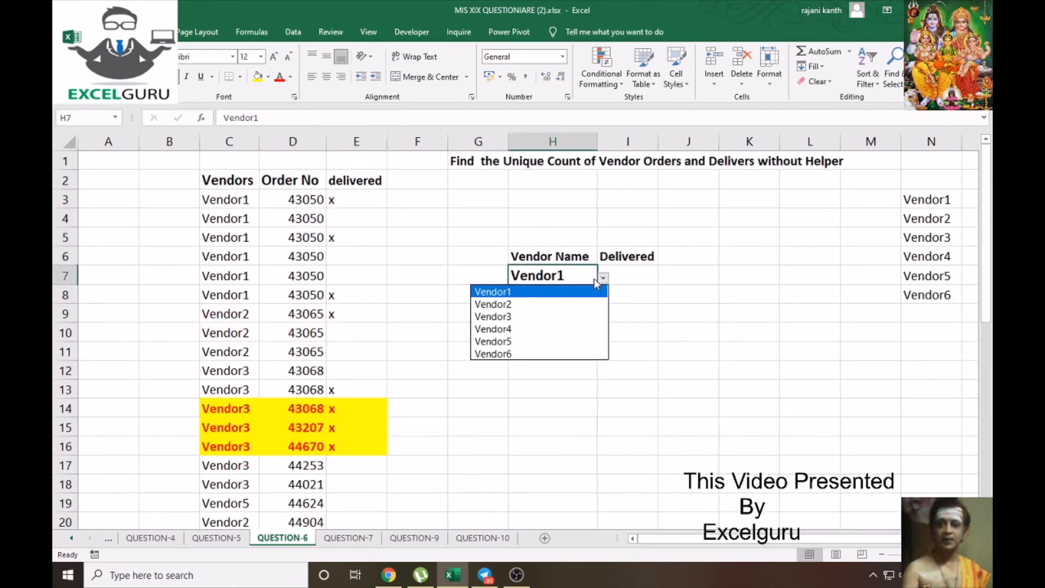
{"action": "left_click", "coordinate": [522, 316]}
{"action": "scroll", "coordinate": [492, 371], "scroll_direction": "down", "scroll_amount": 1}
{"action": "scroll", "coordinate": [492, 371], "scroll_direction": "down", "scroll_amount": 2}
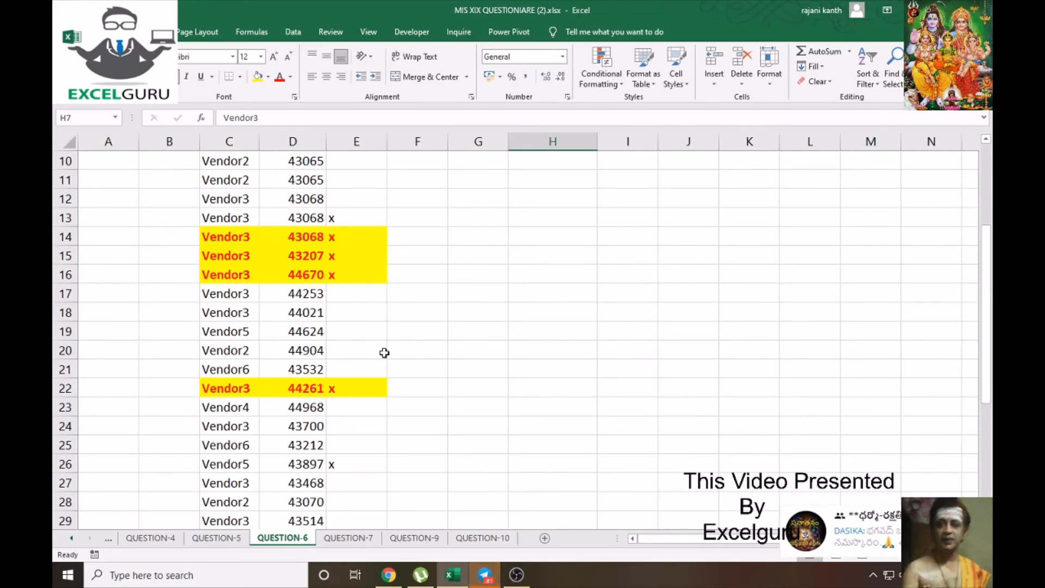
{"action": "scroll", "coordinate": [384, 353], "scroll_direction": "down", "scroll_amount": 3}
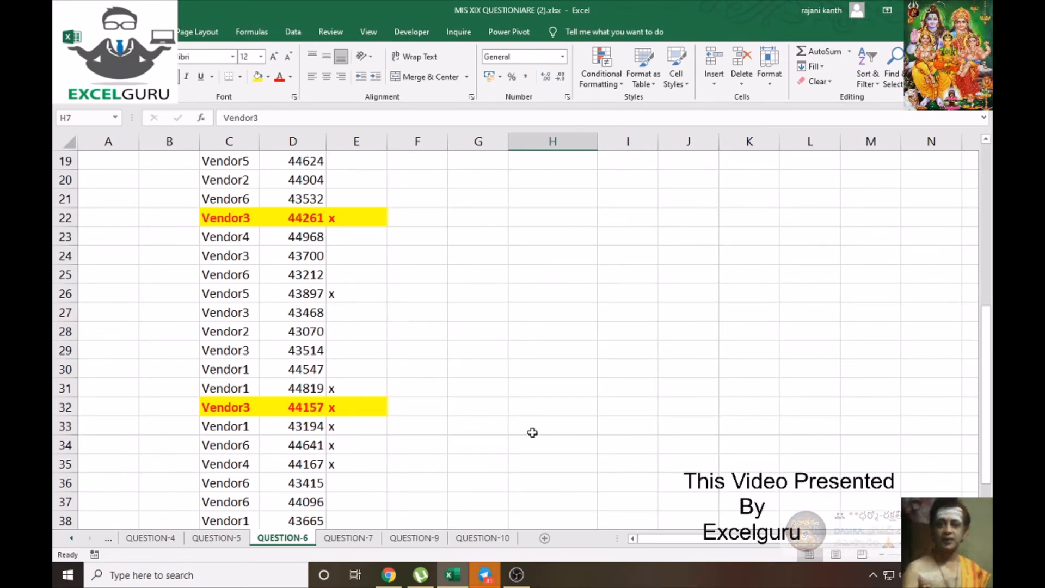
{"action": "scroll", "coordinate": [533, 432], "scroll_direction": "up", "scroll_amount": 6}
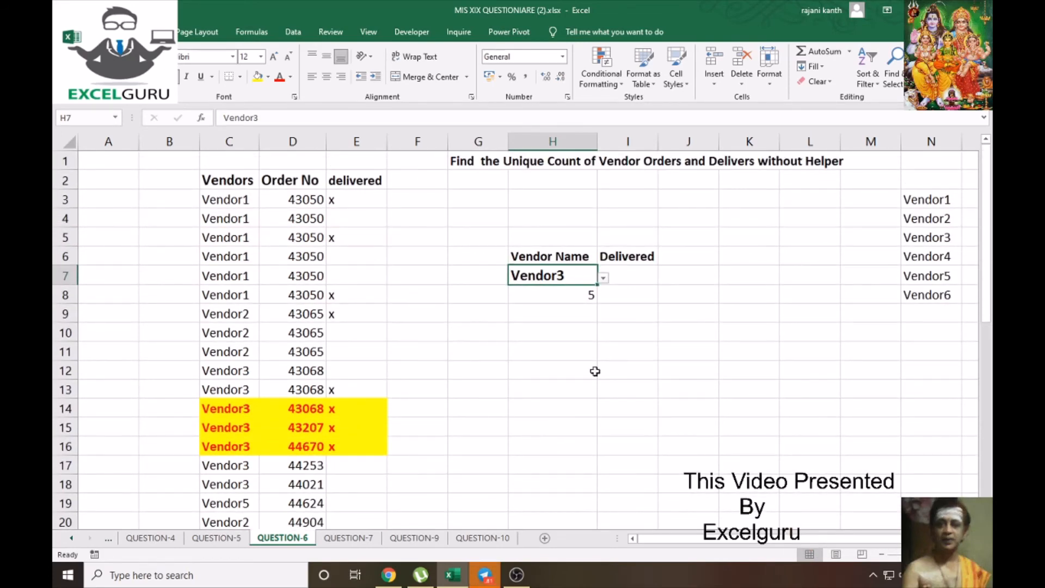
Open the QUESTION-7 sheet and examine the drug manufacturing data and the expire date task at a larger zoom
{"action": "left_click", "coordinate": [360, 536]}
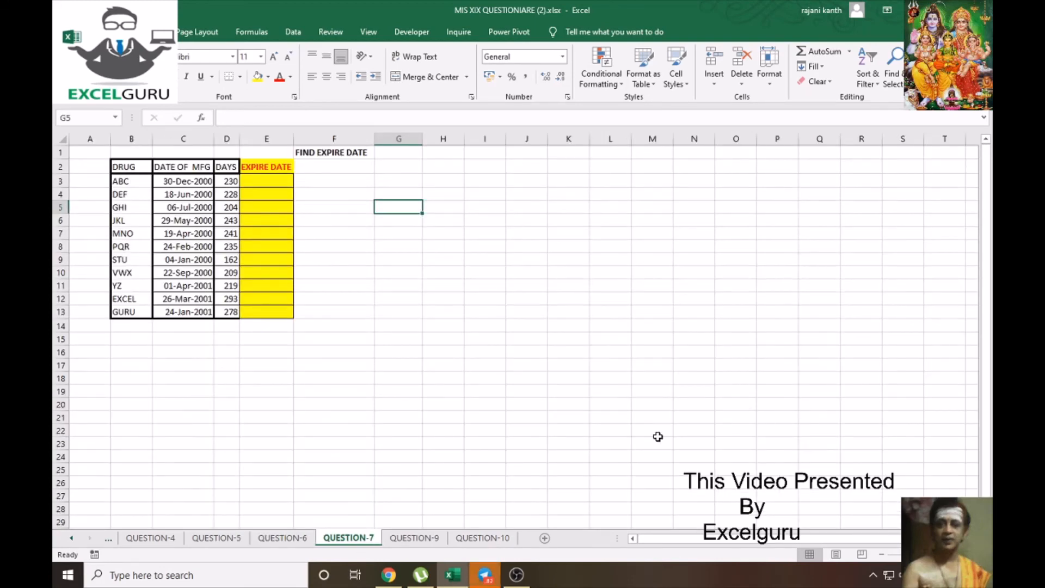
{"action": "left_click", "coordinate": [287, 538]}
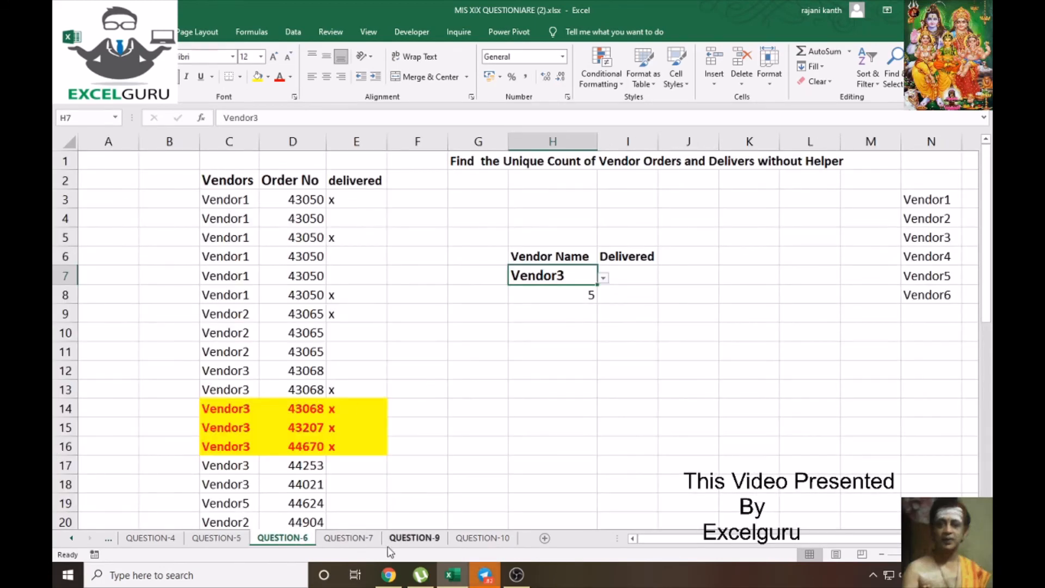
{"action": "left_click", "coordinate": [359, 537]}
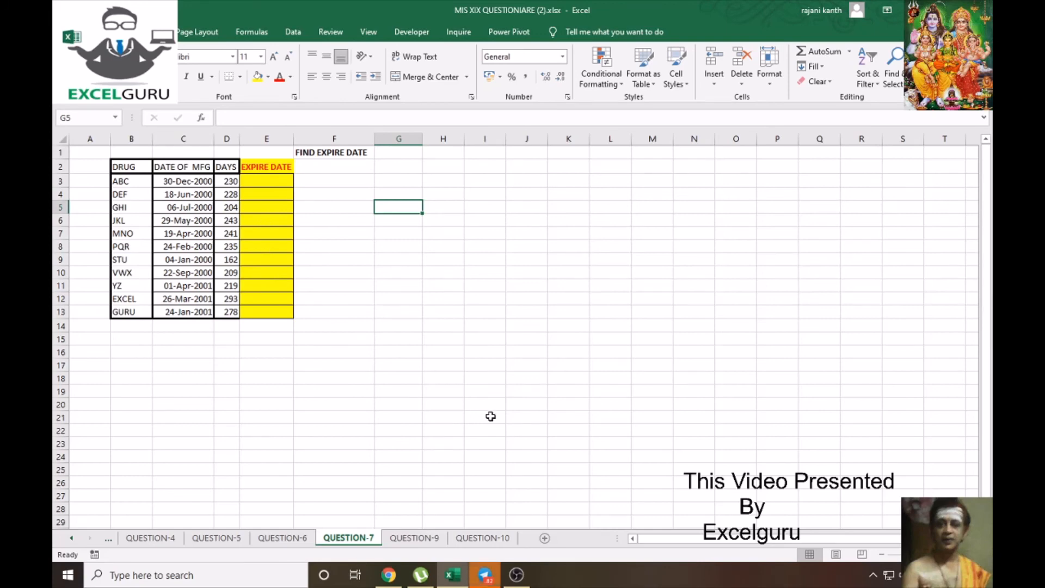
{"action": "scroll", "coordinate": [551, 424], "scroll_direction": "up", "scroll_amount": 1}
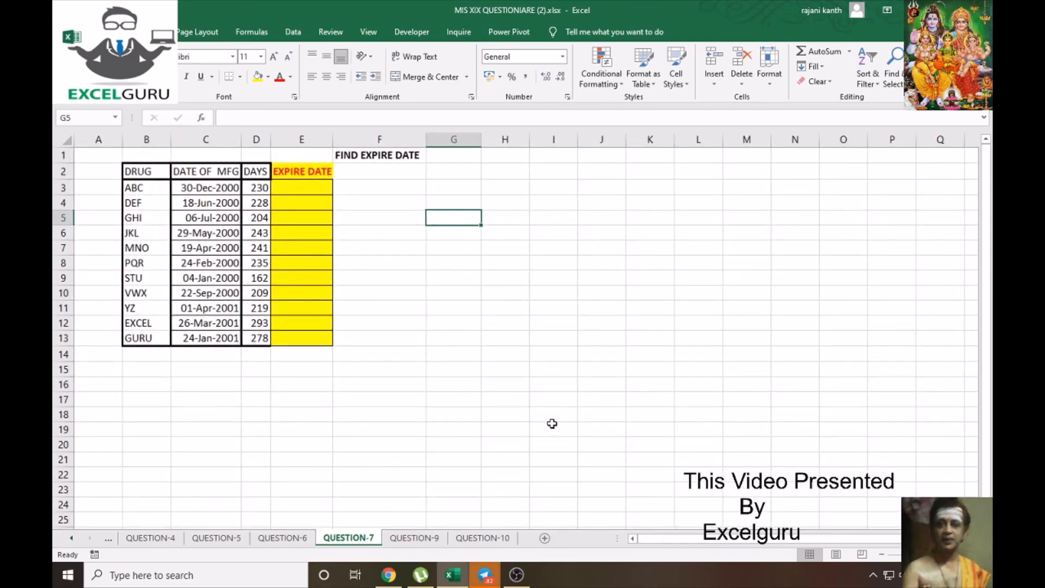
{"action": "scroll", "coordinate": [551, 423], "scroll_direction": "up", "scroll_amount": 1}
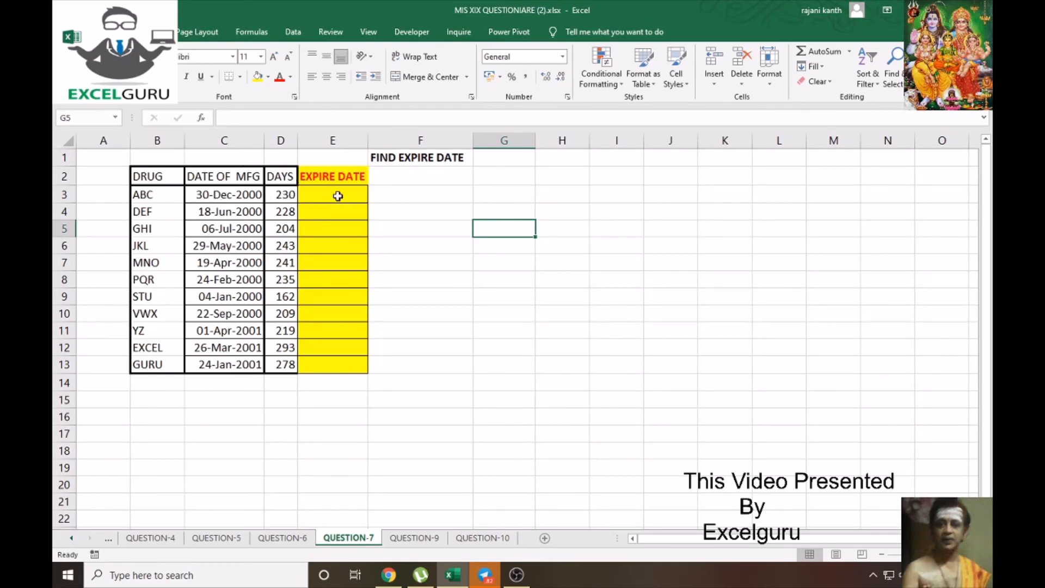
Open the QUESTION-9 sheet and examine the add values task, its answer cells and the row difference tables at a larger zoom
{"action": "left_click", "coordinate": [431, 543]}
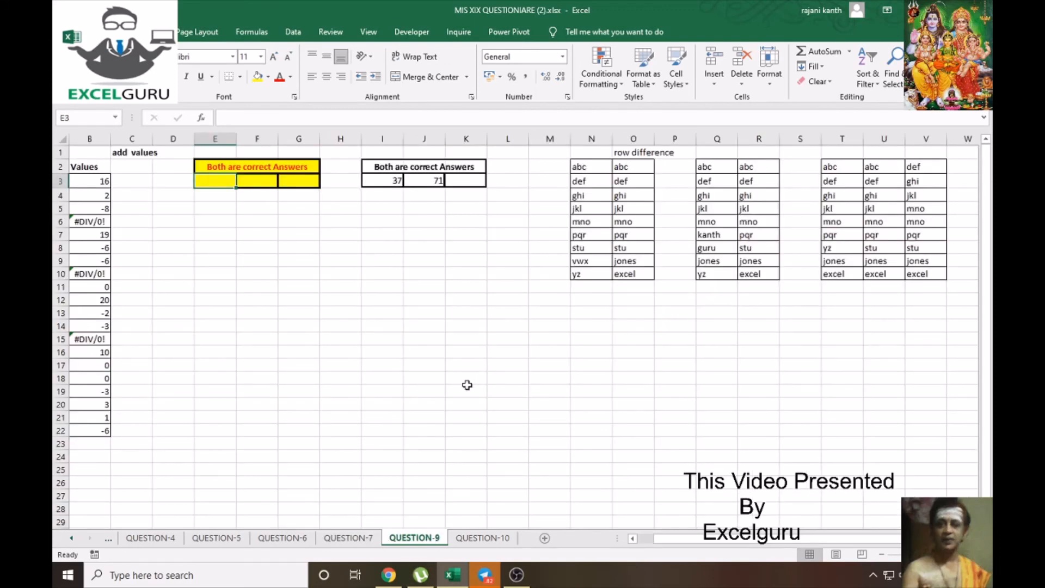
{"action": "scroll", "coordinate": [467, 385], "scroll_direction": "up", "scroll_amount": 2}
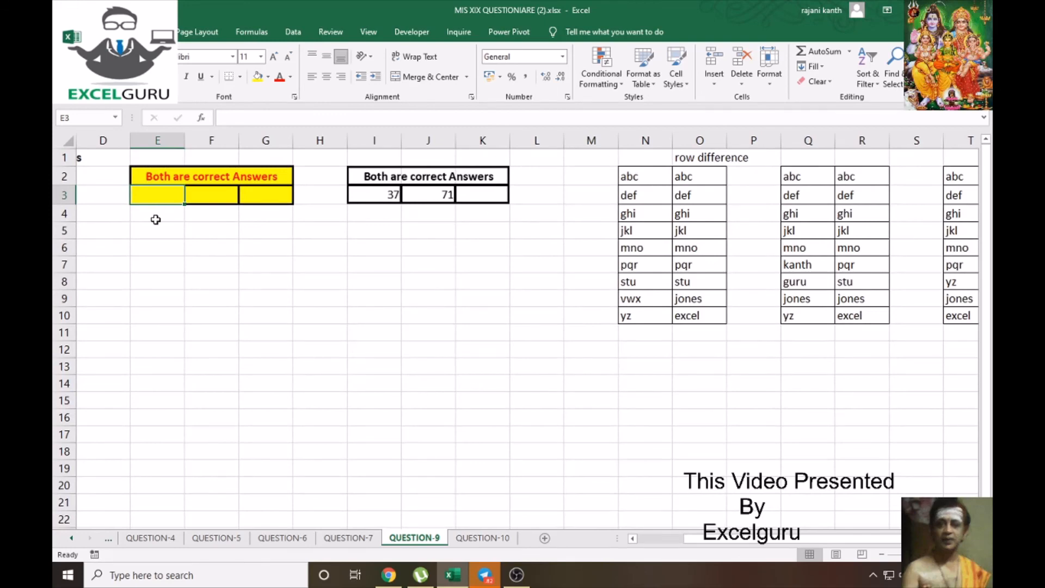
{"action": "left_click_drag", "start_coordinate": [738, 548], "coordinate": [690, 549]}
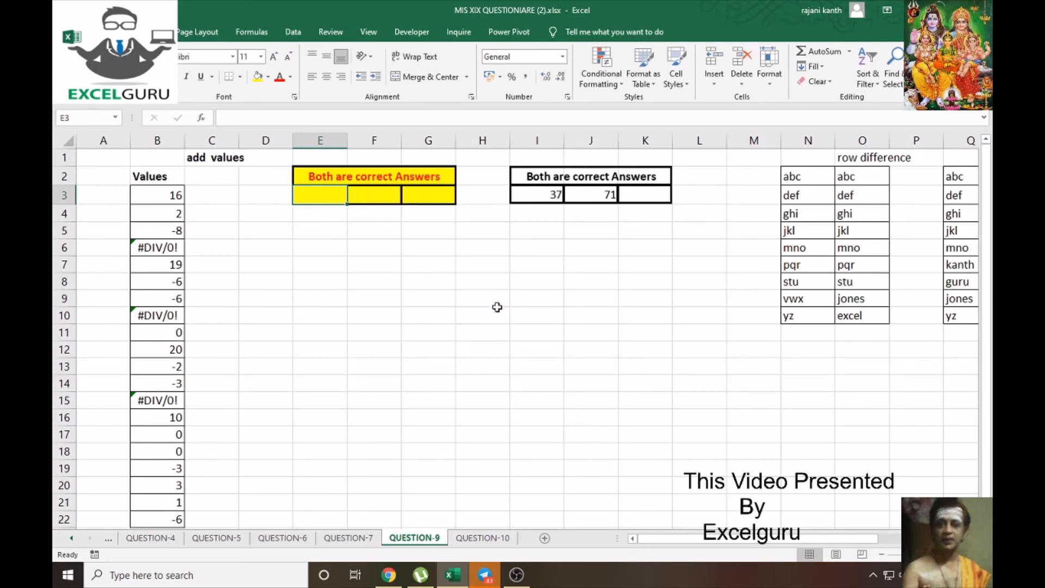
{"action": "scroll", "coordinate": [497, 305], "scroll_direction": "down", "scroll_amount": 1}
Open the QUESTION-10 sheet and examine the vendor order list and the unique count task at a larger zoom
{"action": "left_click", "coordinate": [496, 539]}
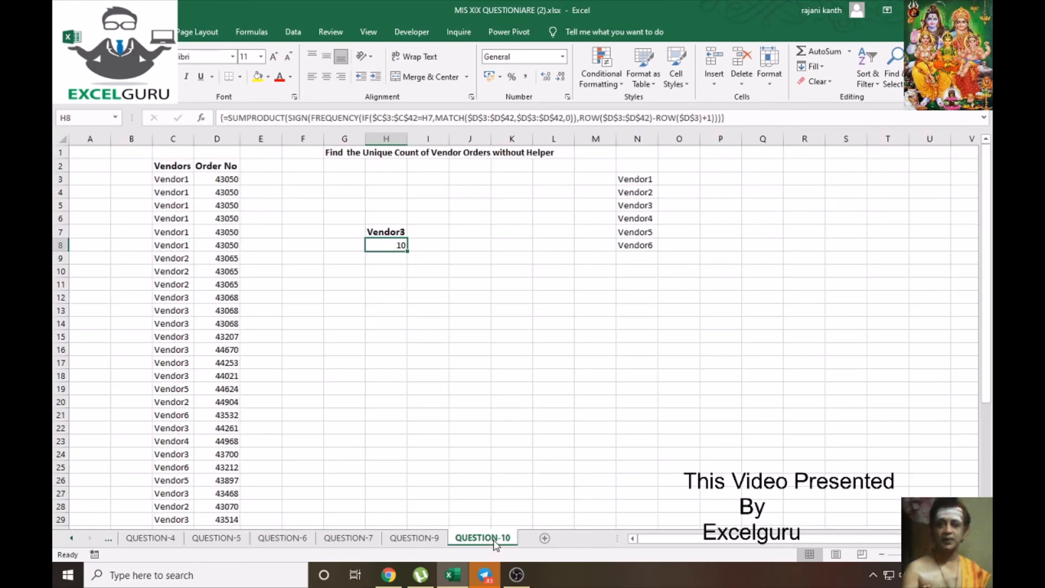
{"action": "scroll", "coordinate": [523, 406], "scroll_direction": "up", "scroll_amount": 1, "text": "ctrl"}
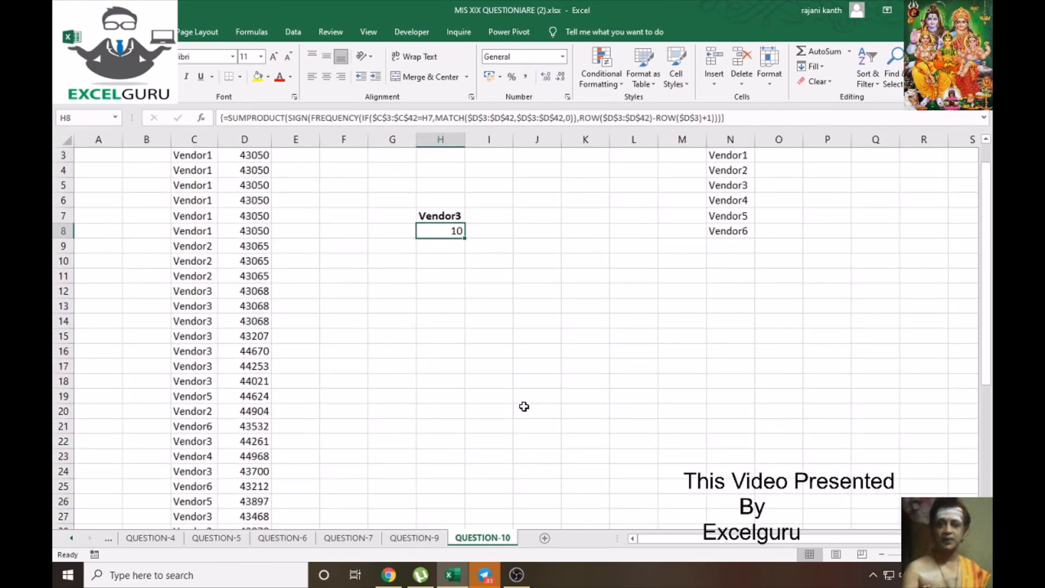
{"action": "scroll", "coordinate": [524, 406], "scroll_direction": "up", "scroll_amount": 1}
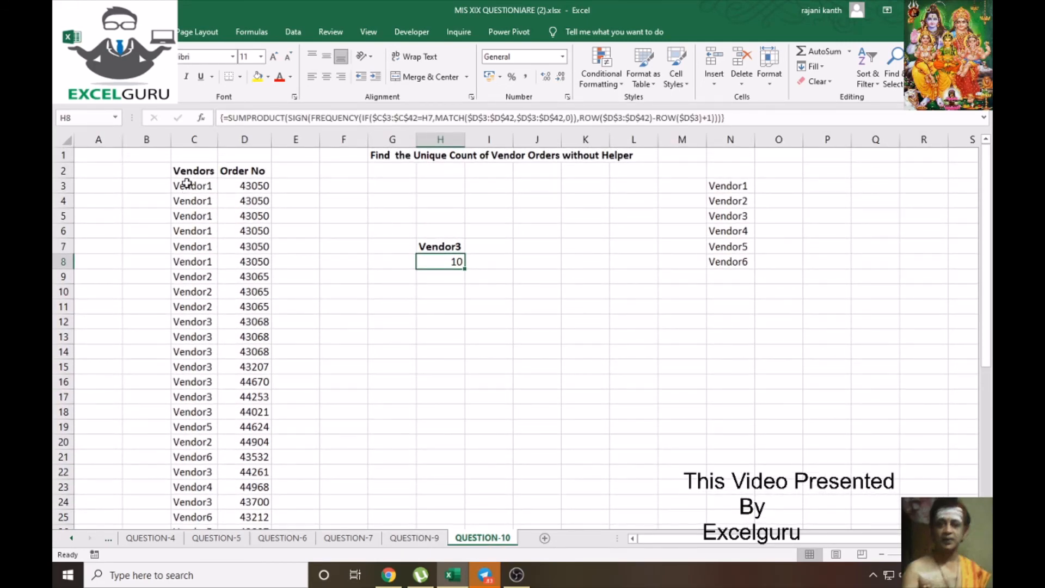
{"action": "left_click_drag", "start_coordinate": [182, 185], "coordinate": [278, 230]}
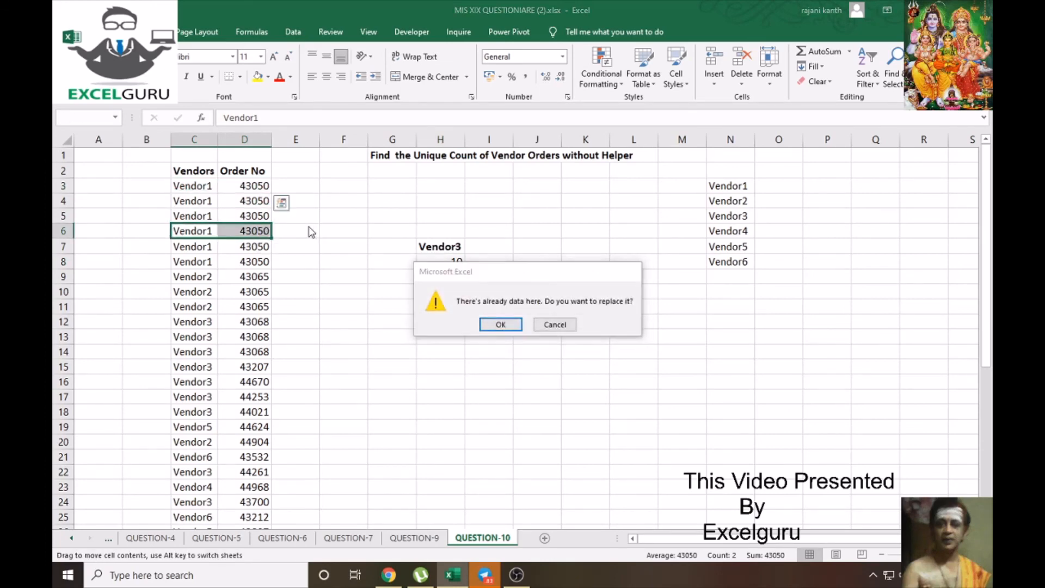
{"action": "key", "text": "Escape"}
{"action": "left_click", "coordinate": [327, 199]}
Select the order numbers in D3:D16 group by group to review the repeats, and reselect D3:D5 for Vendor1
{"action": "left_click_drag", "start_coordinate": [255, 185], "coordinate": [257, 262]}
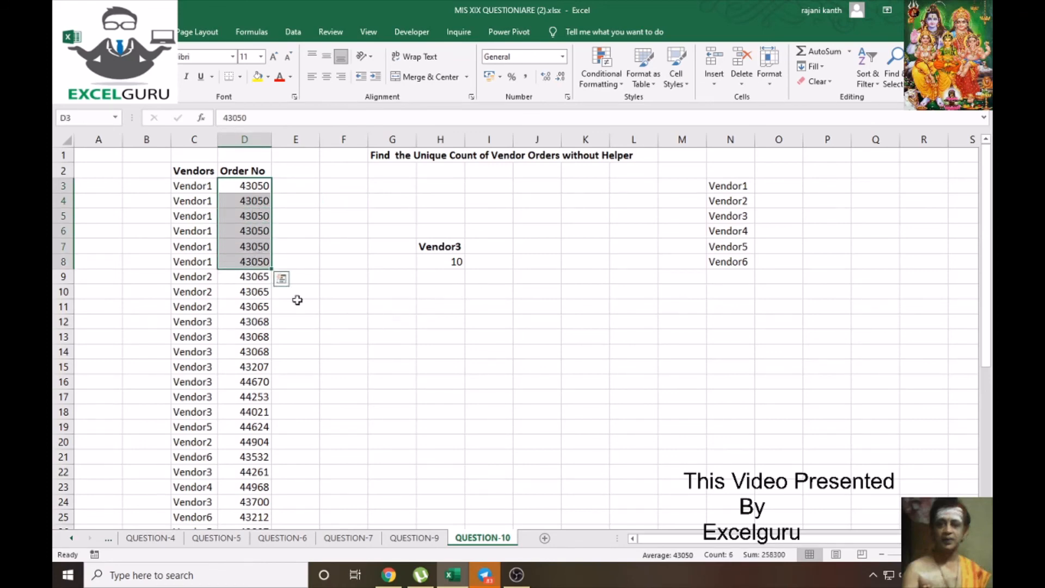
{"action": "left_click_drag", "start_coordinate": [259, 277], "coordinate": [263, 362]}
{"action": "left_click", "coordinate": [257, 324], "text": "ctrl"}
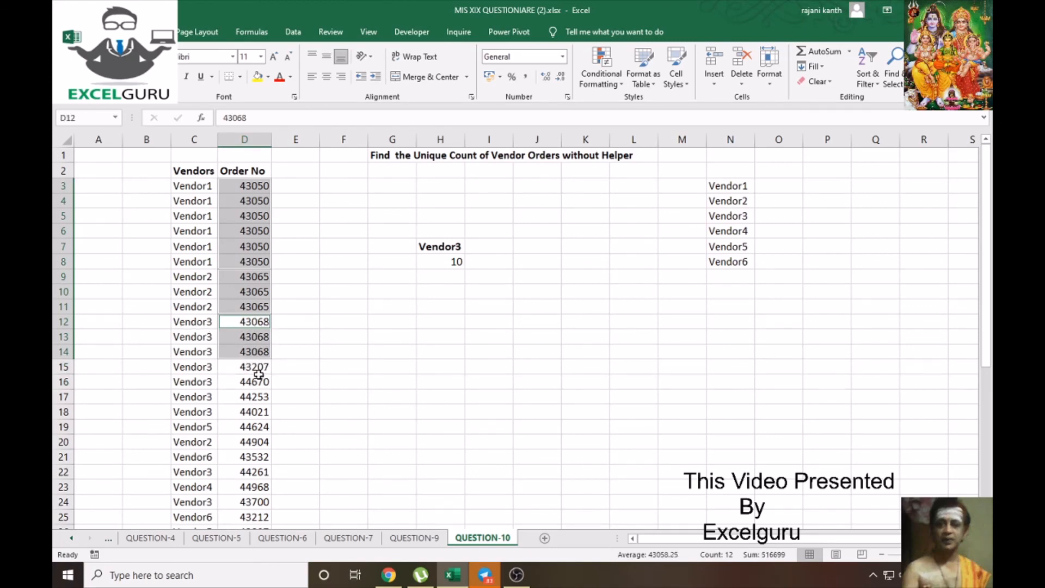
{"action": "left_click_drag", "start_coordinate": [259, 372], "coordinate": [259, 381], "text": "ctrl"}
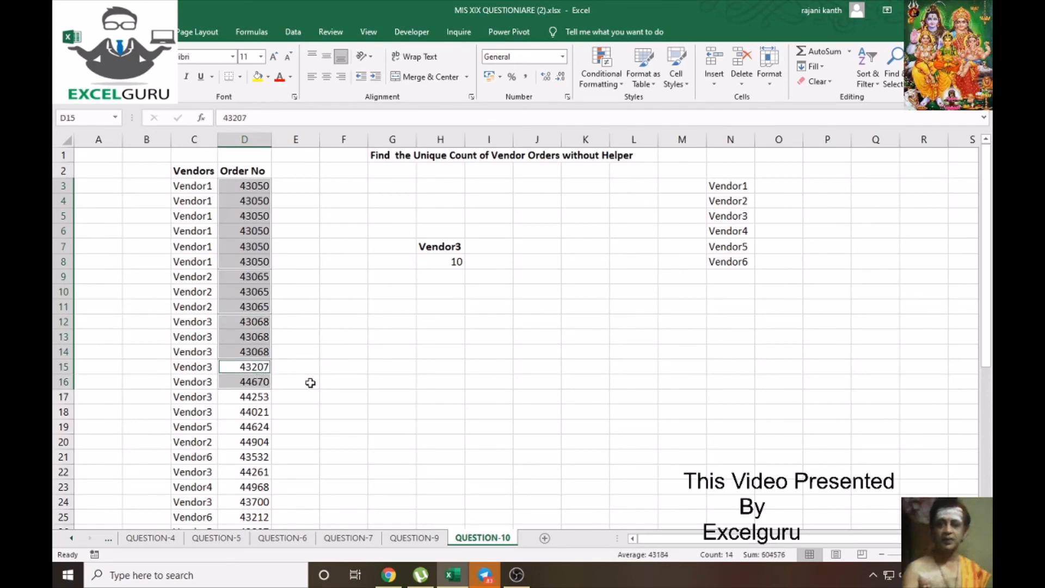
{"action": "left_click_drag", "start_coordinate": [252, 186], "coordinate": [256, 217]}
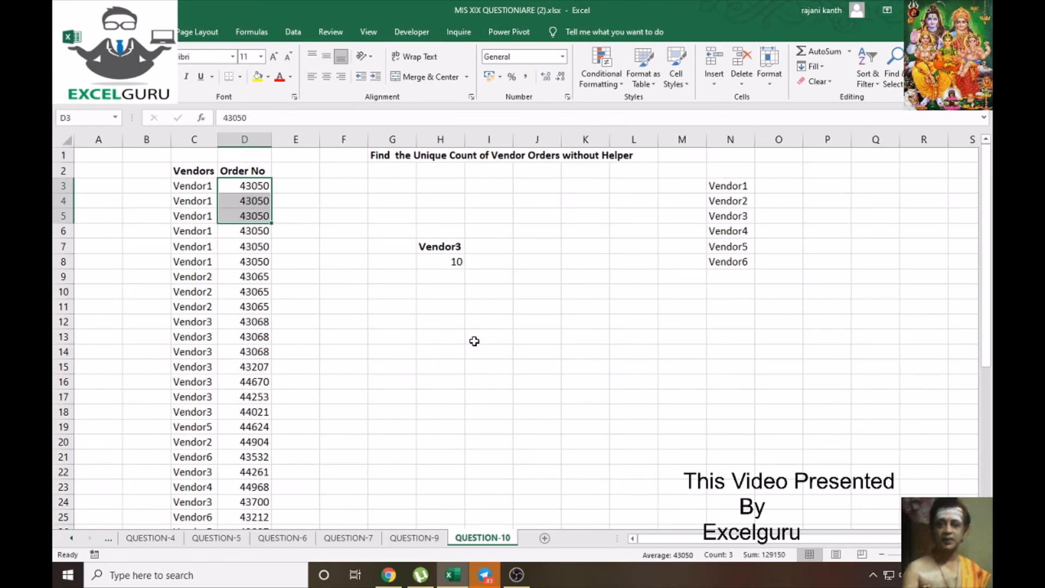